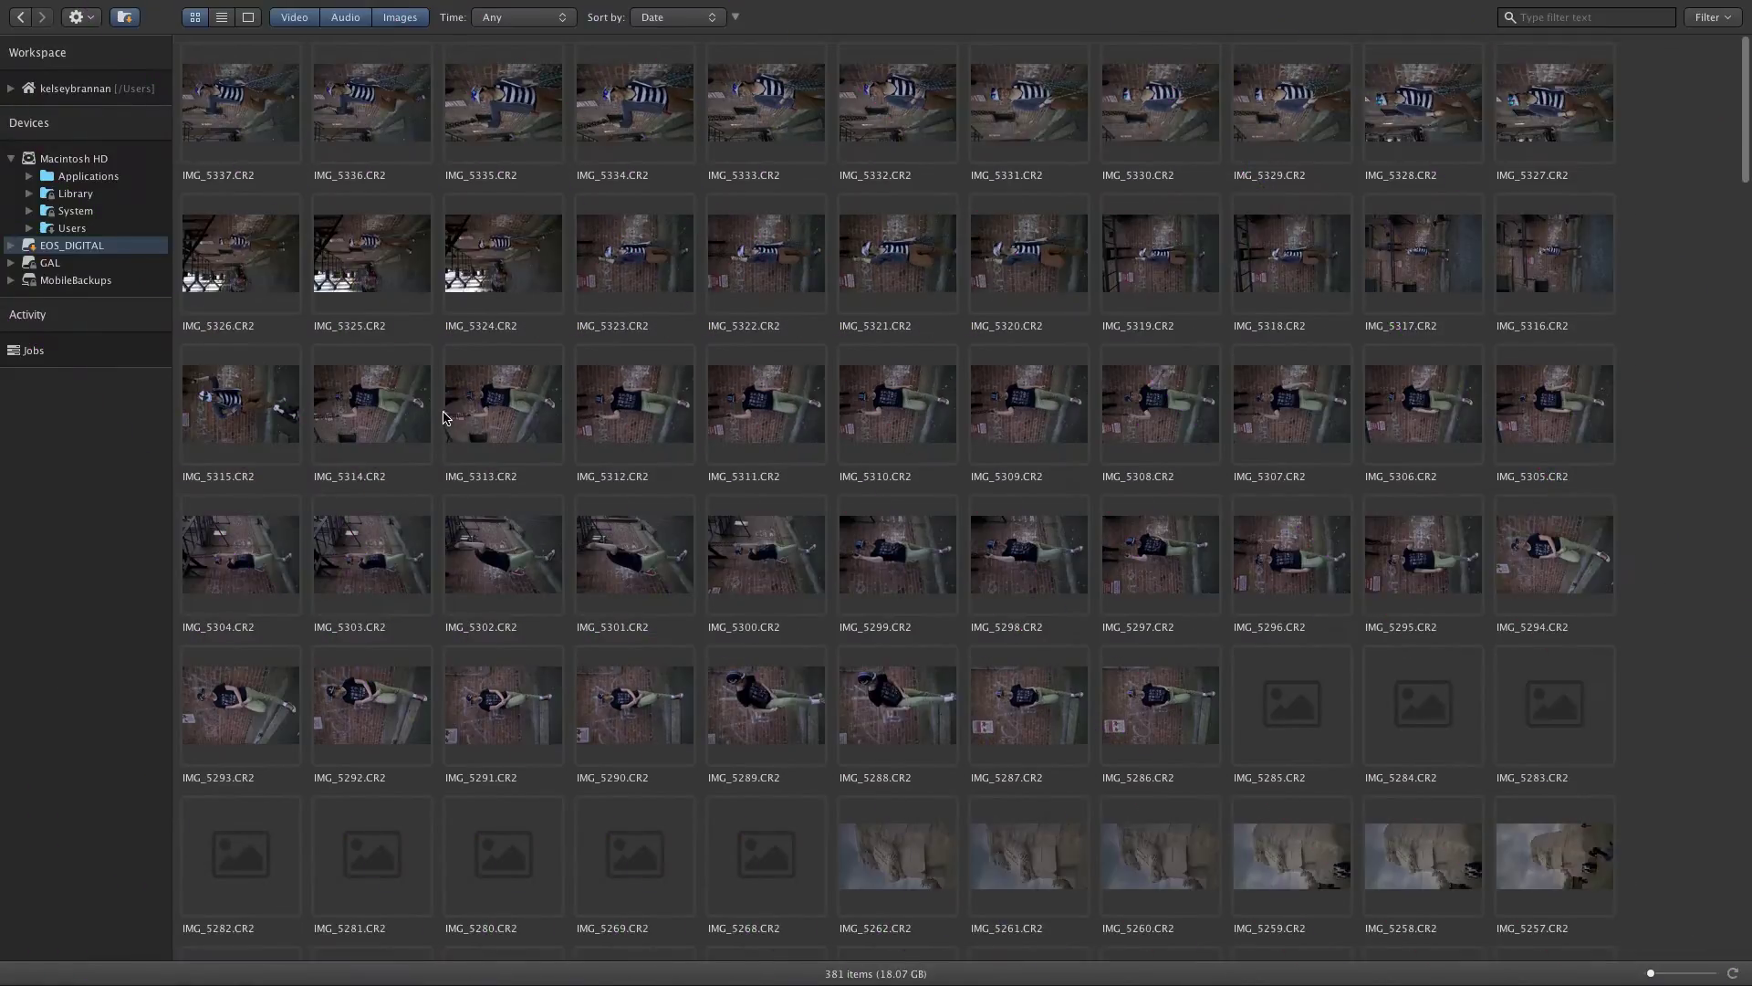
Open the 104___02 folder under EOS_DIGITAL > DCIM on the camera card
click(10, 245)
click(68, 285)
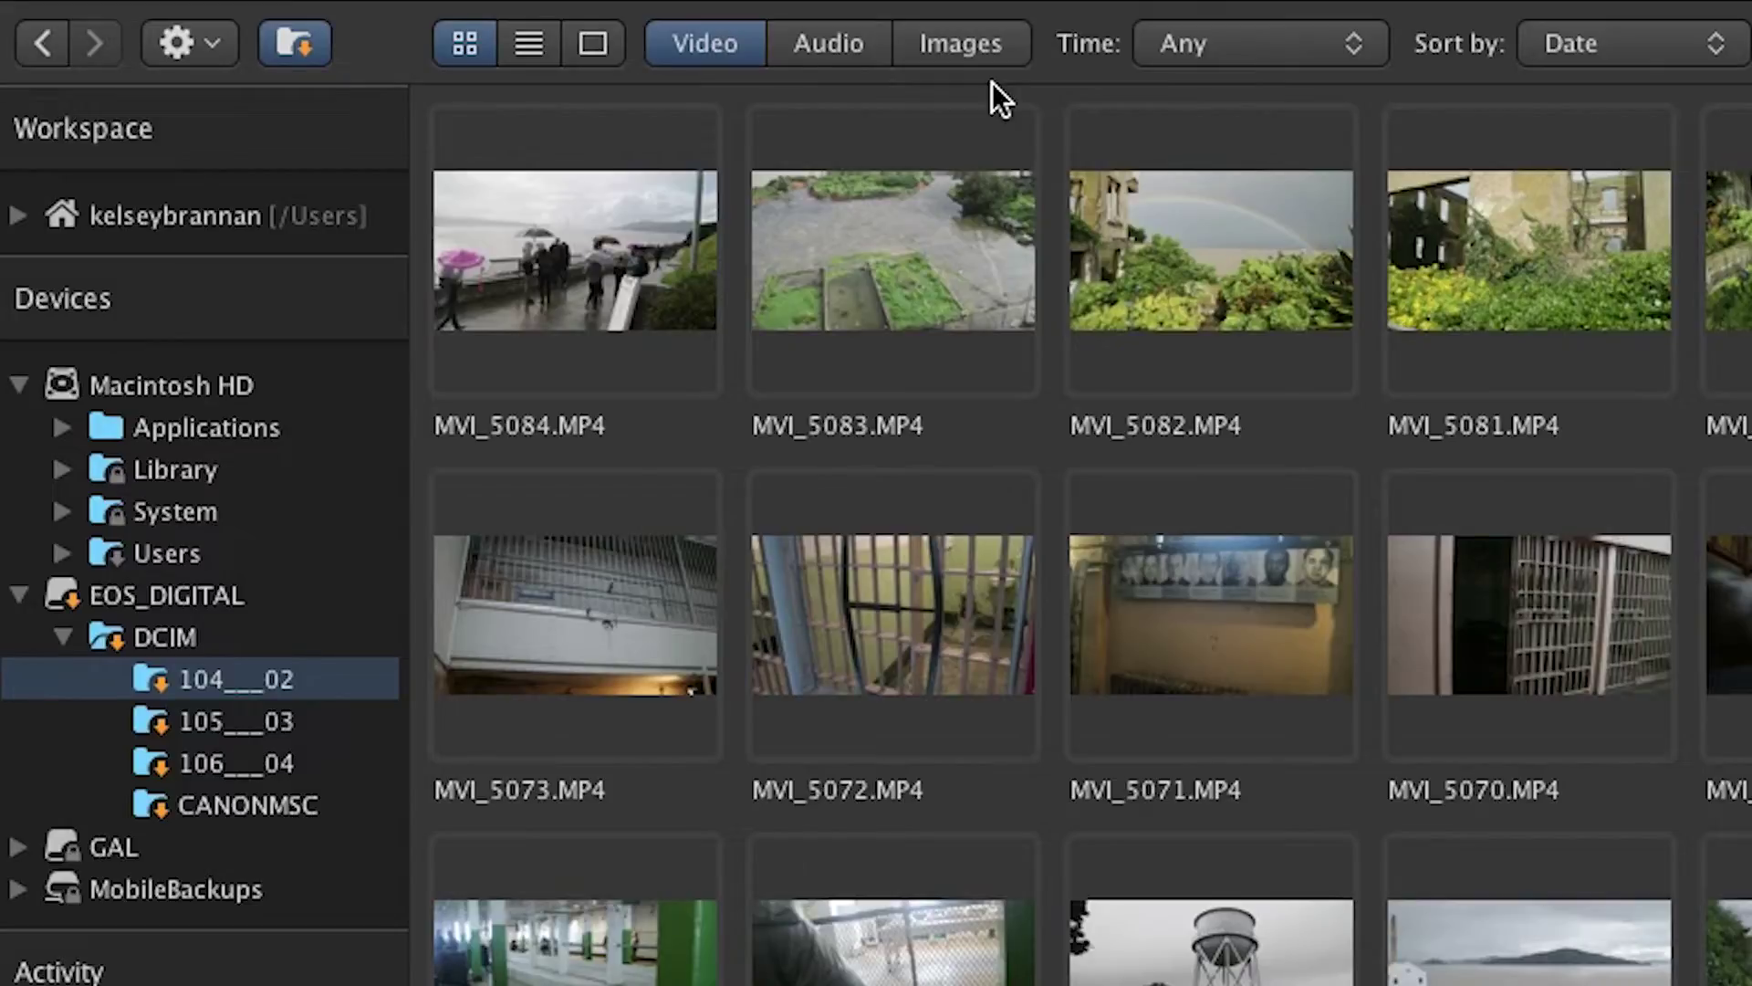
click(990, 56)
click(835, 43)
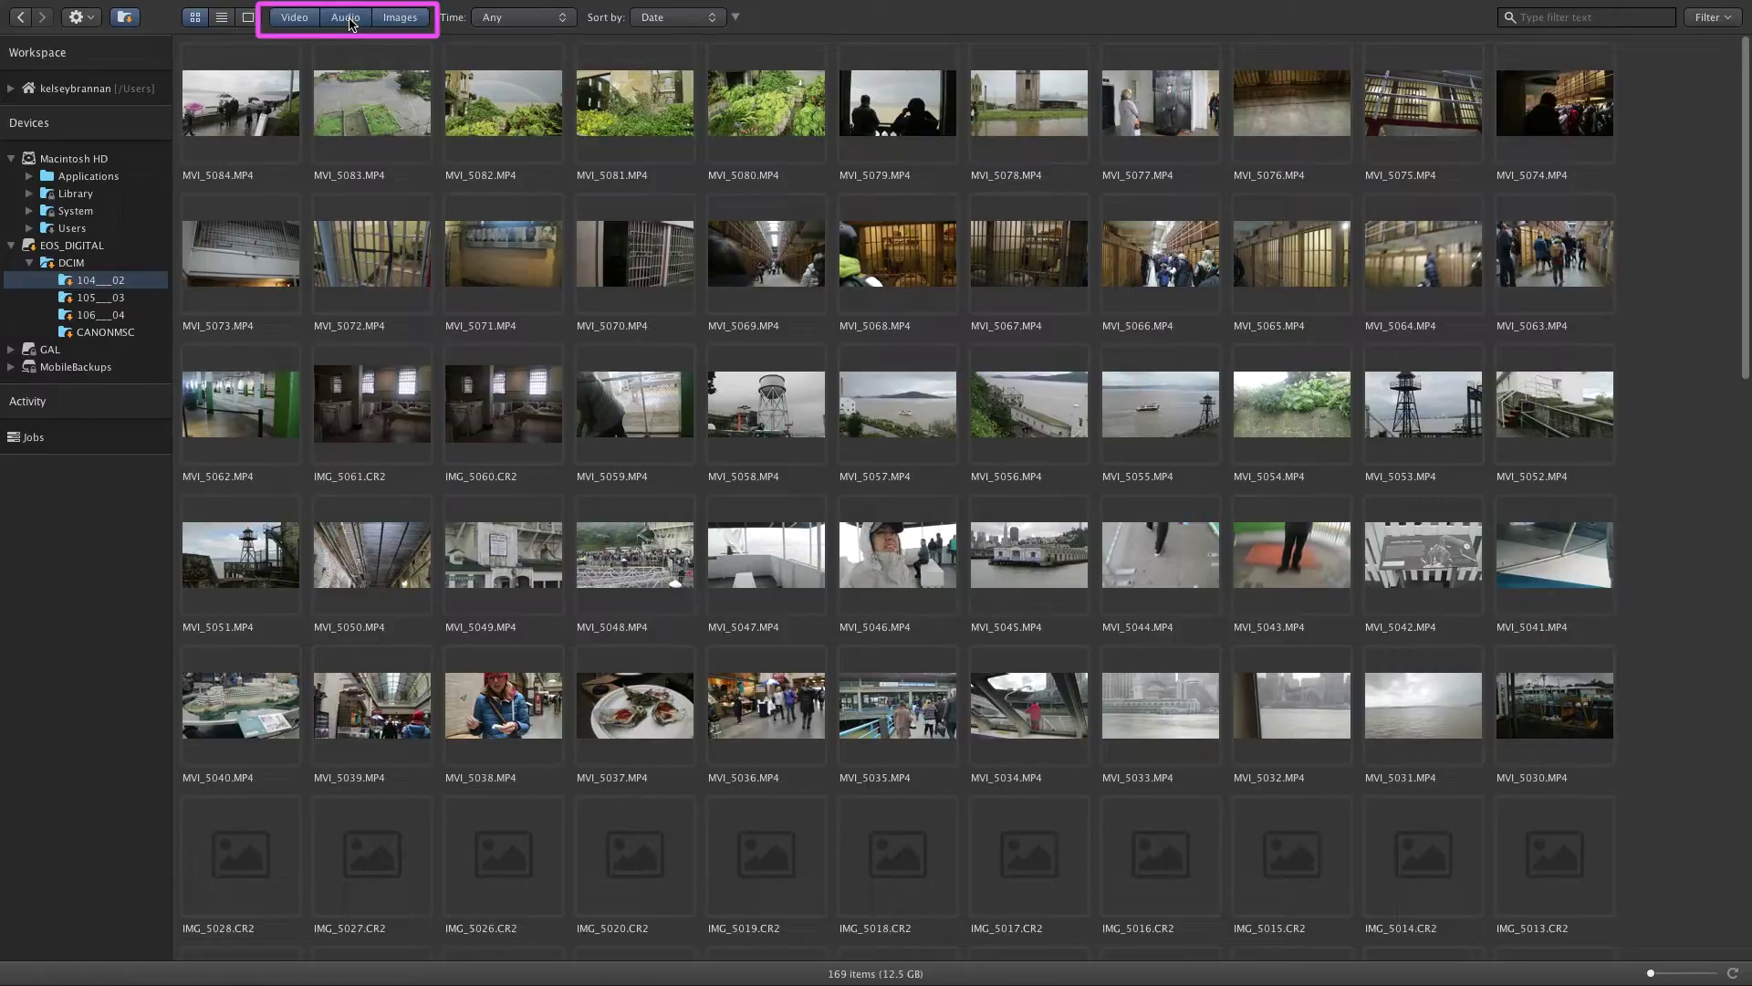
Filter out audio and images to show only the 70 video clips, with thumbnails four per row
click(349, 21)
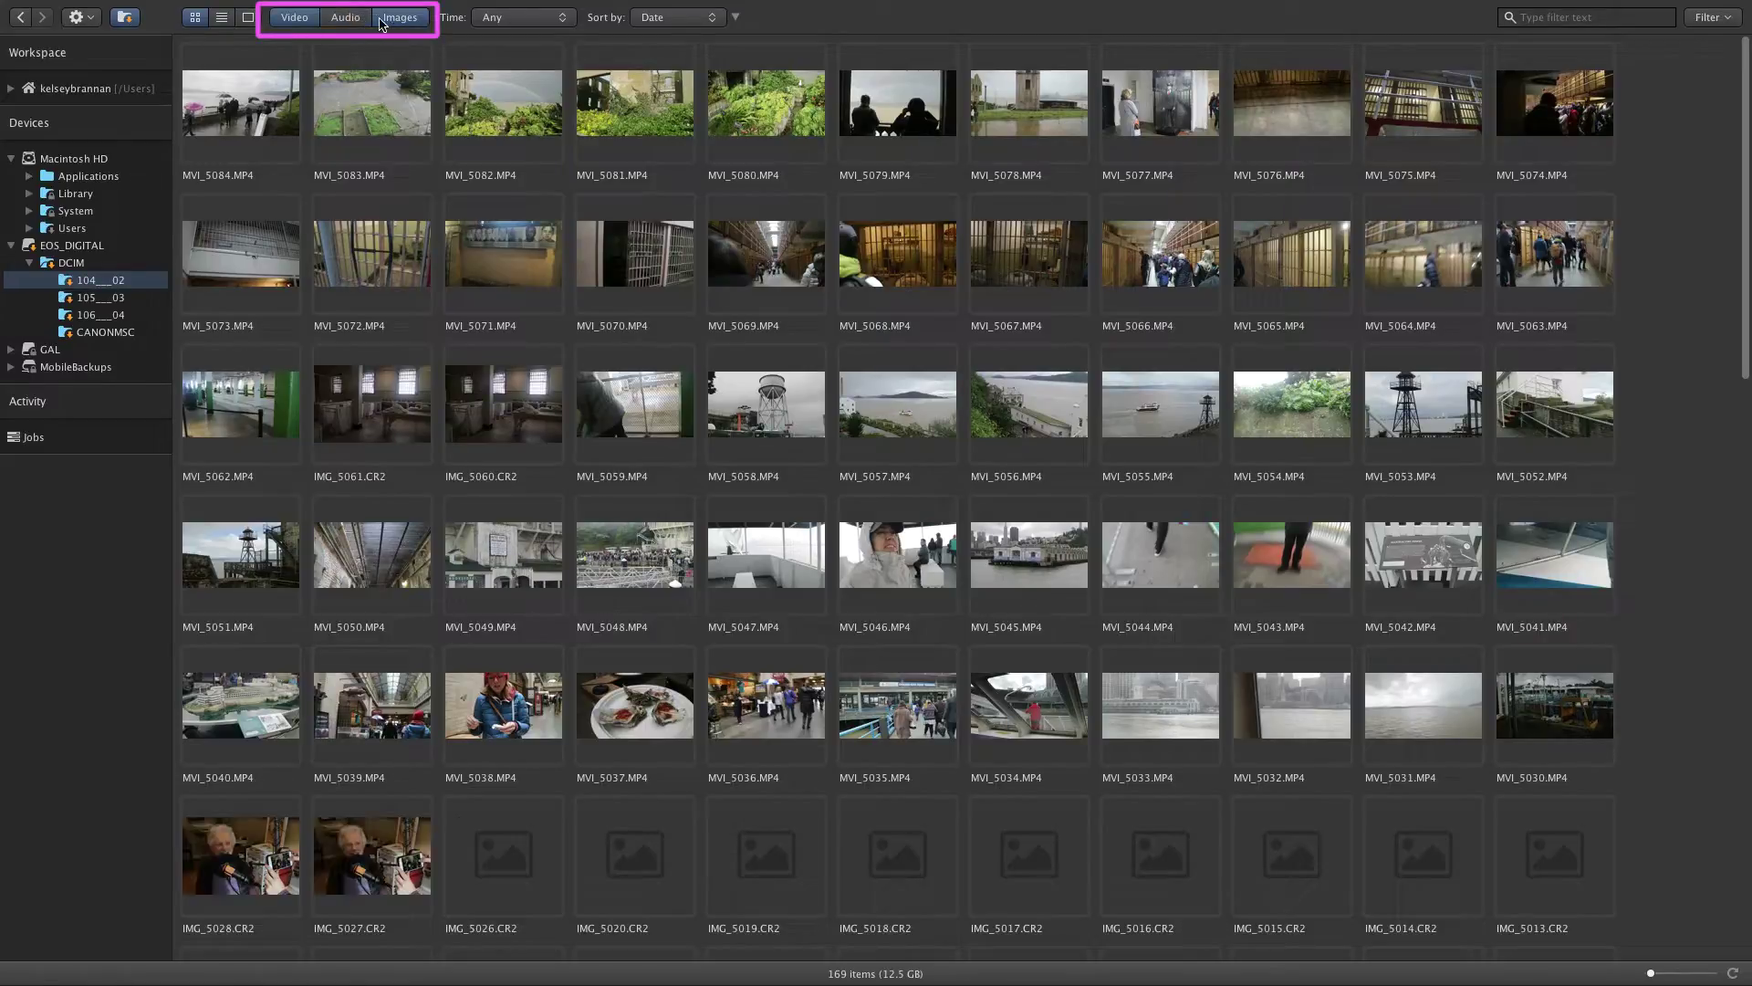
click(399, 20)
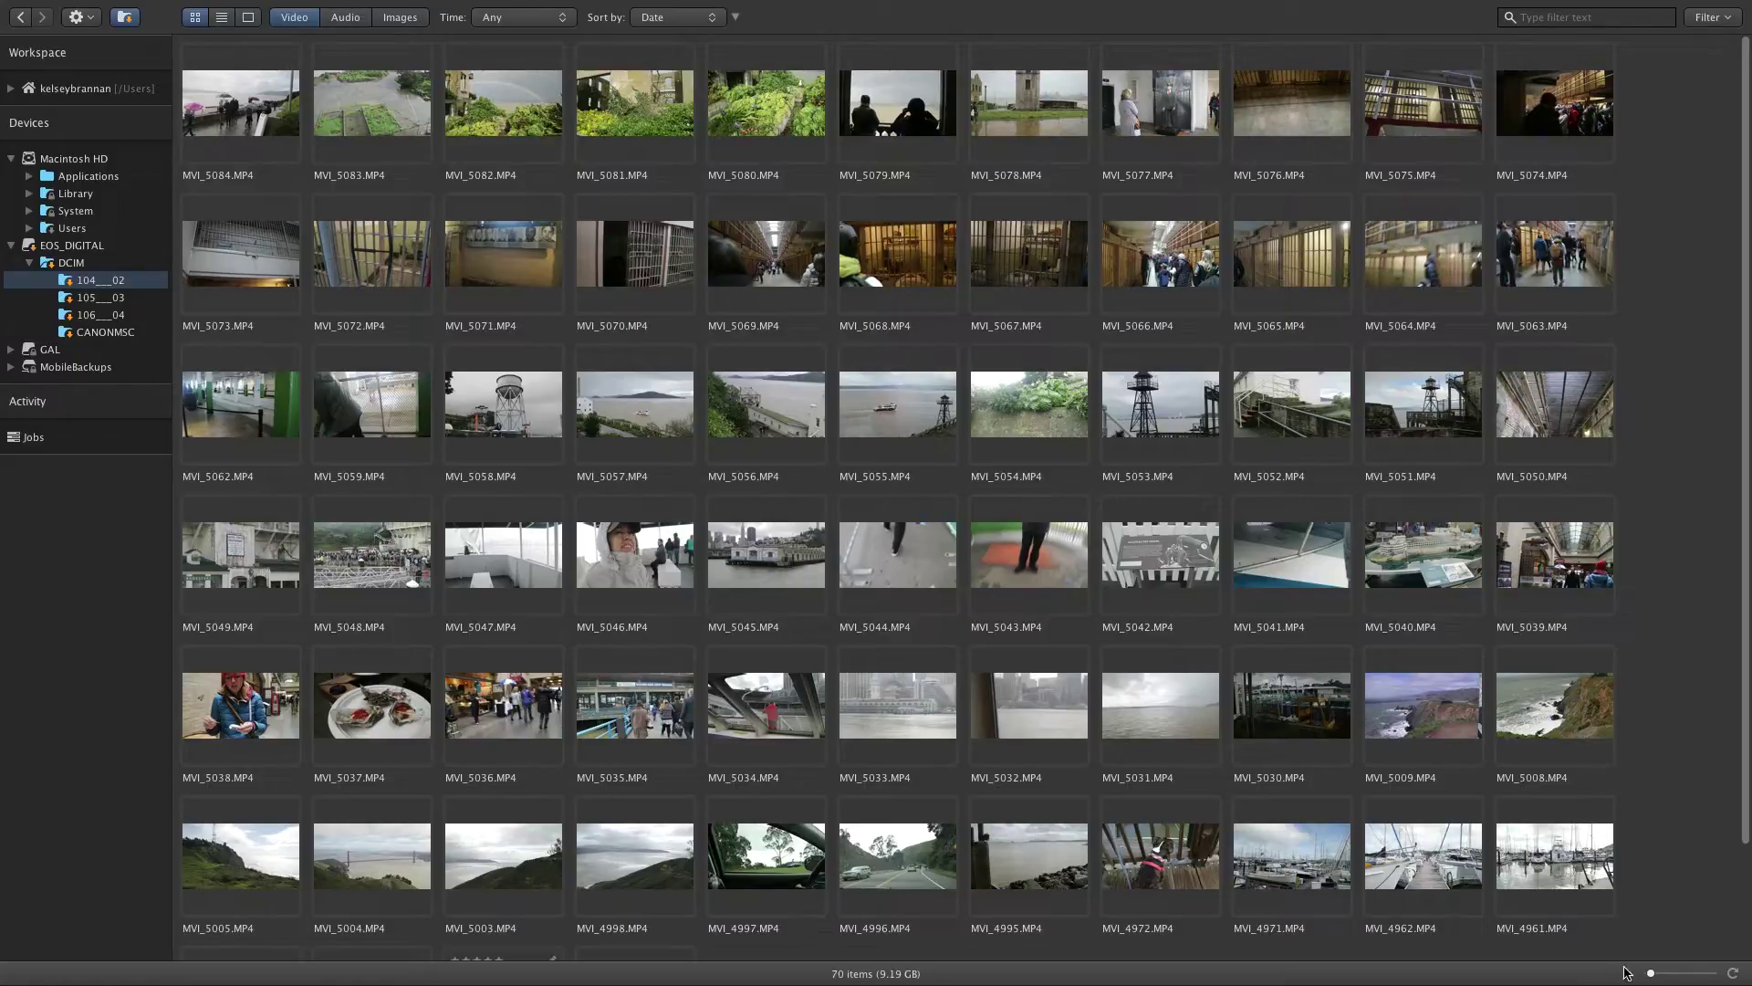
drag(1658, 975, 1687, 975)
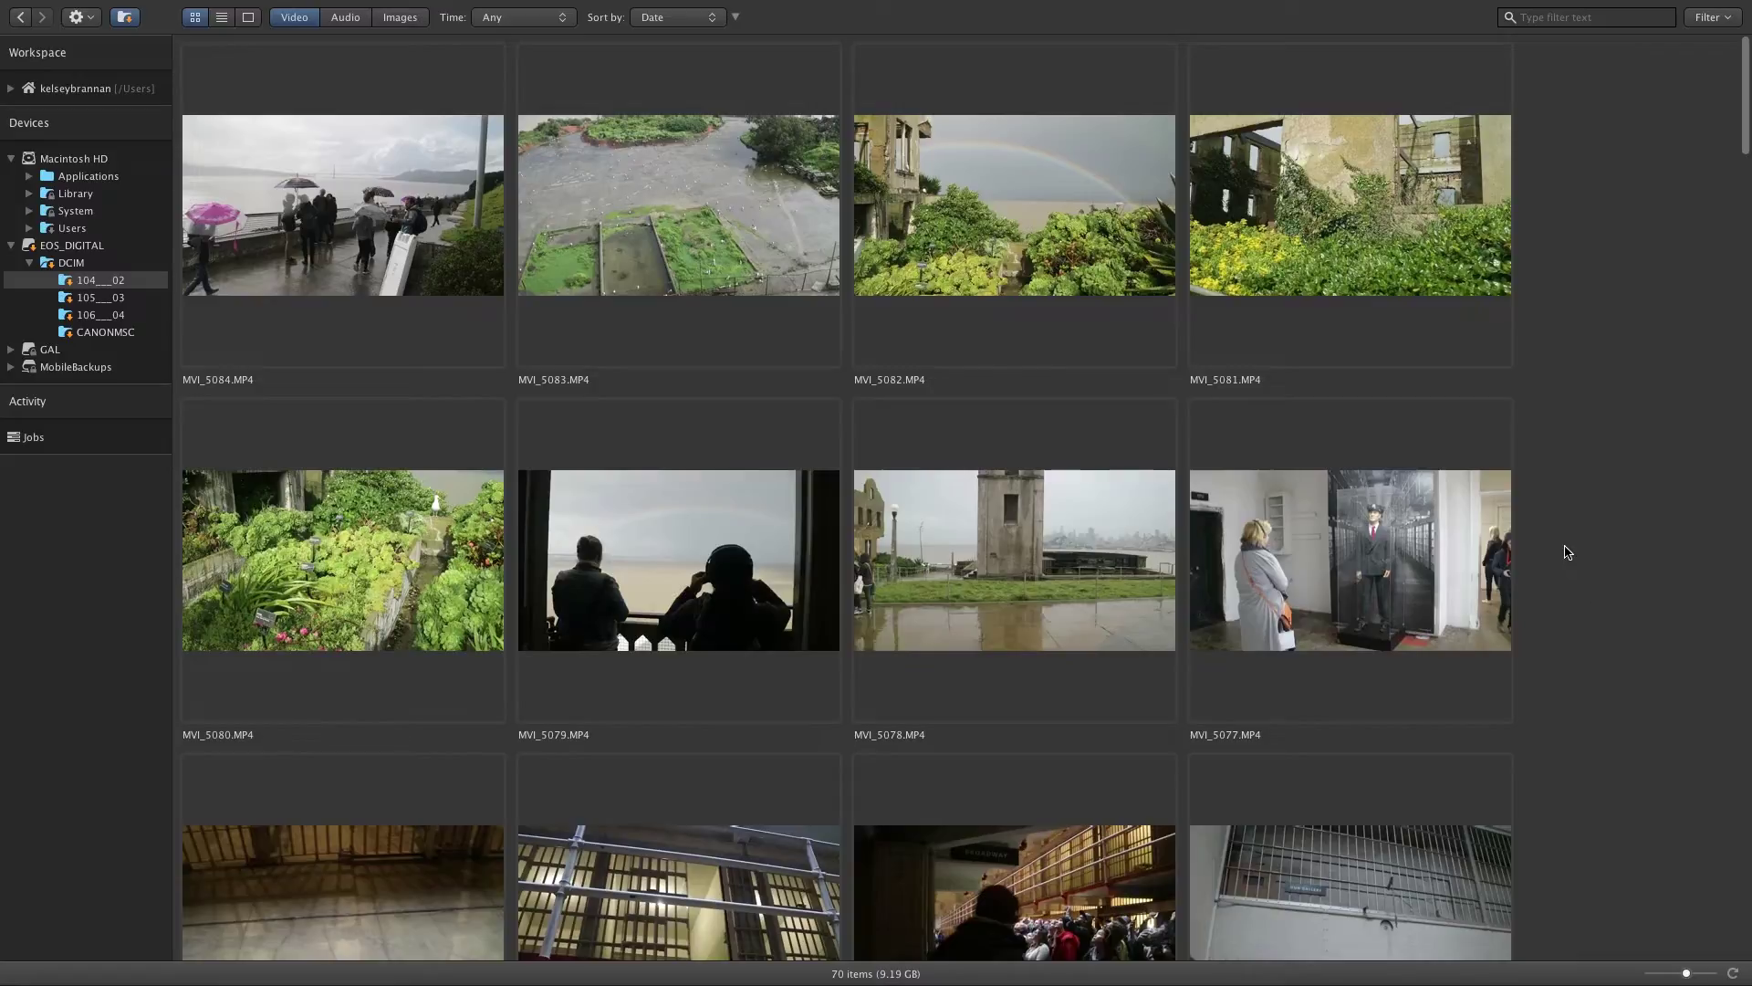
drag(1745, 133, 1746, 949)
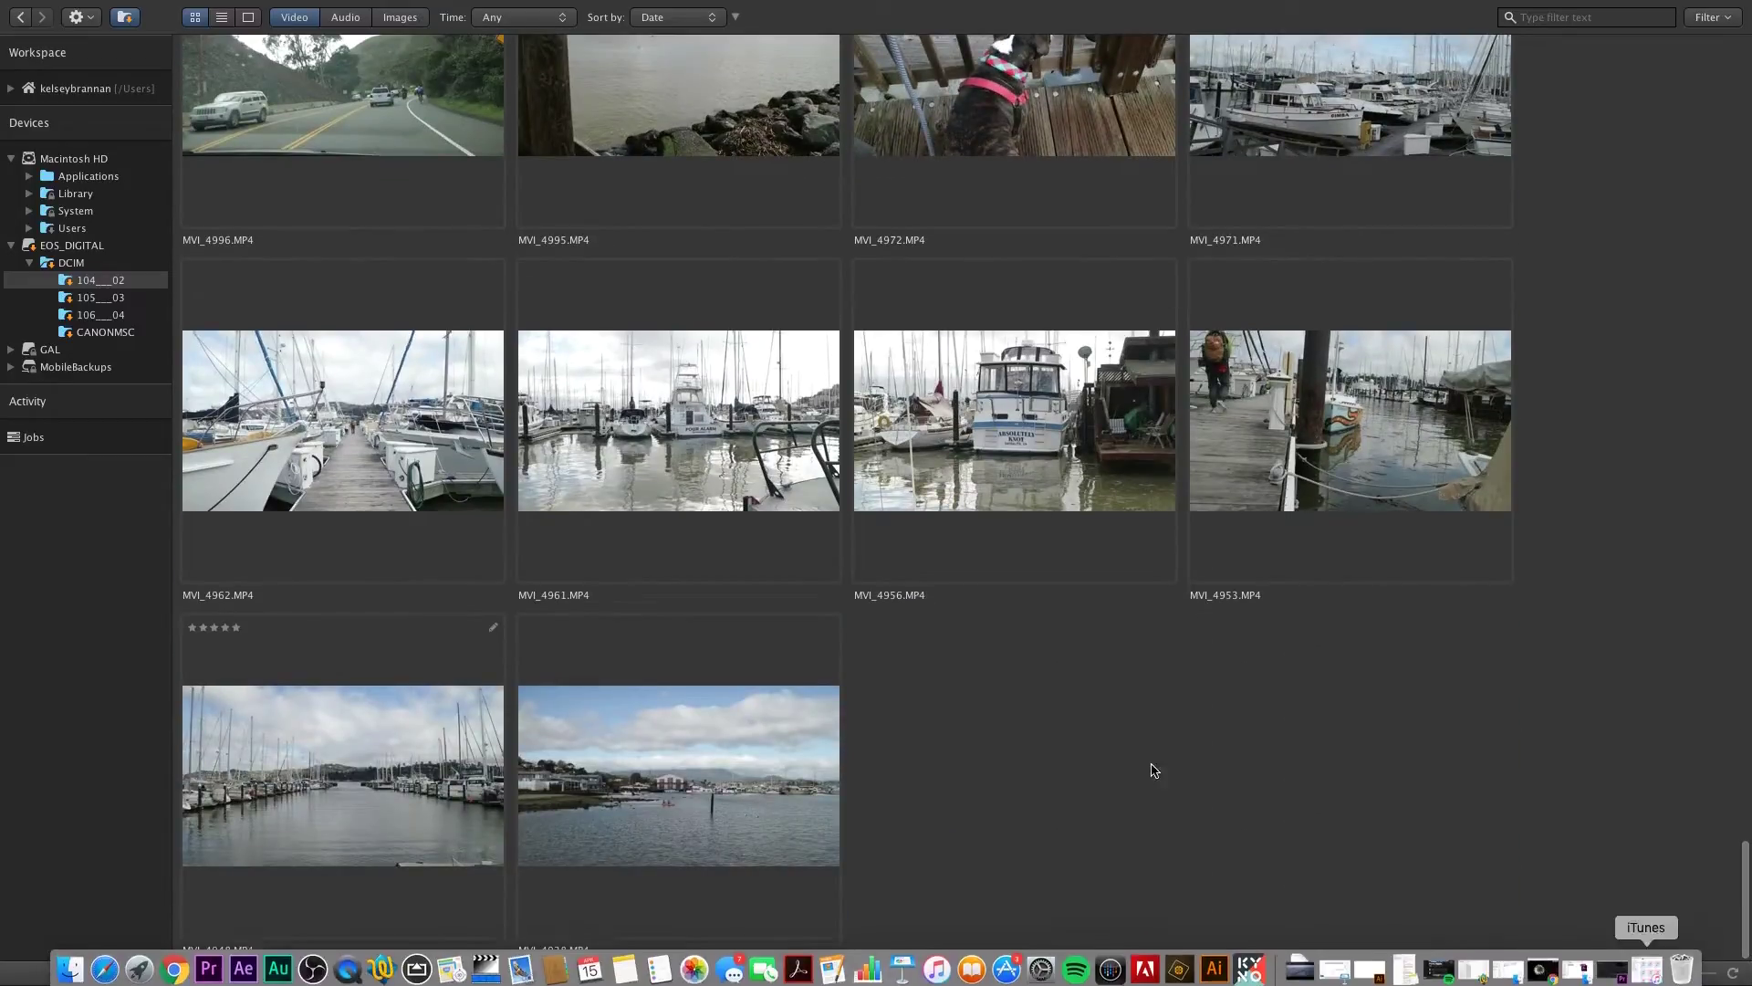
Copy all 70 clips into GAL > San Francisco > Video and view that folder
key(super+a)
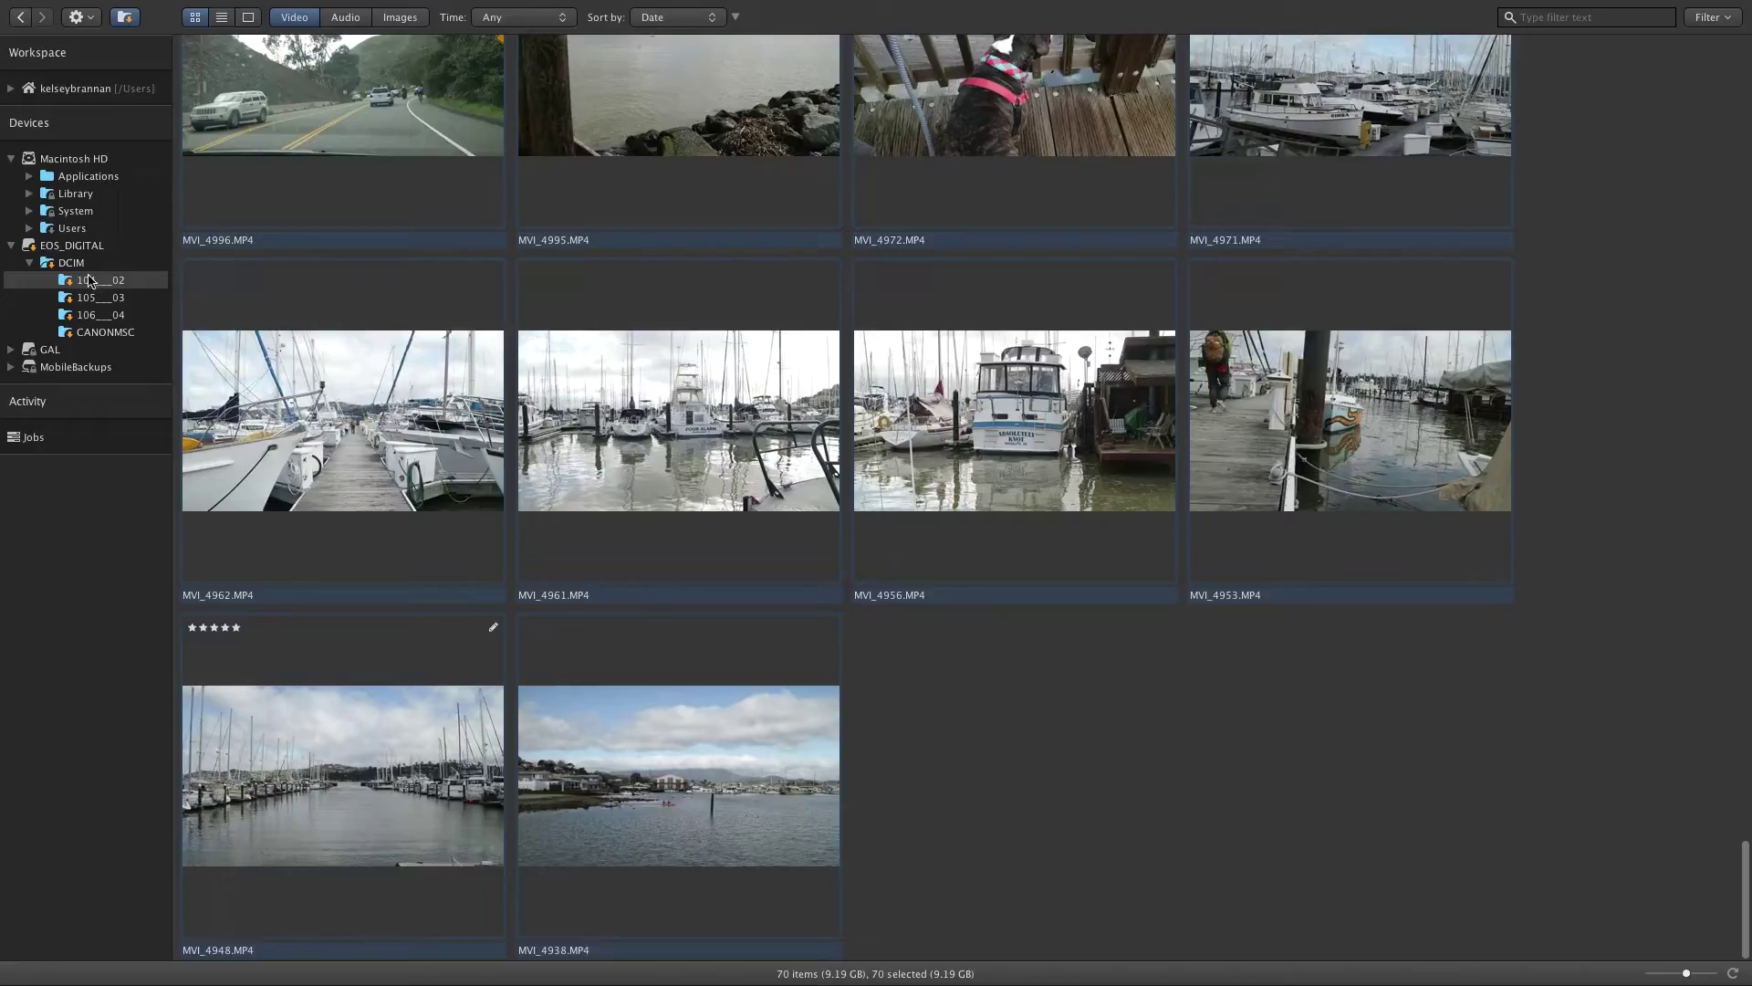
click(11, 353)
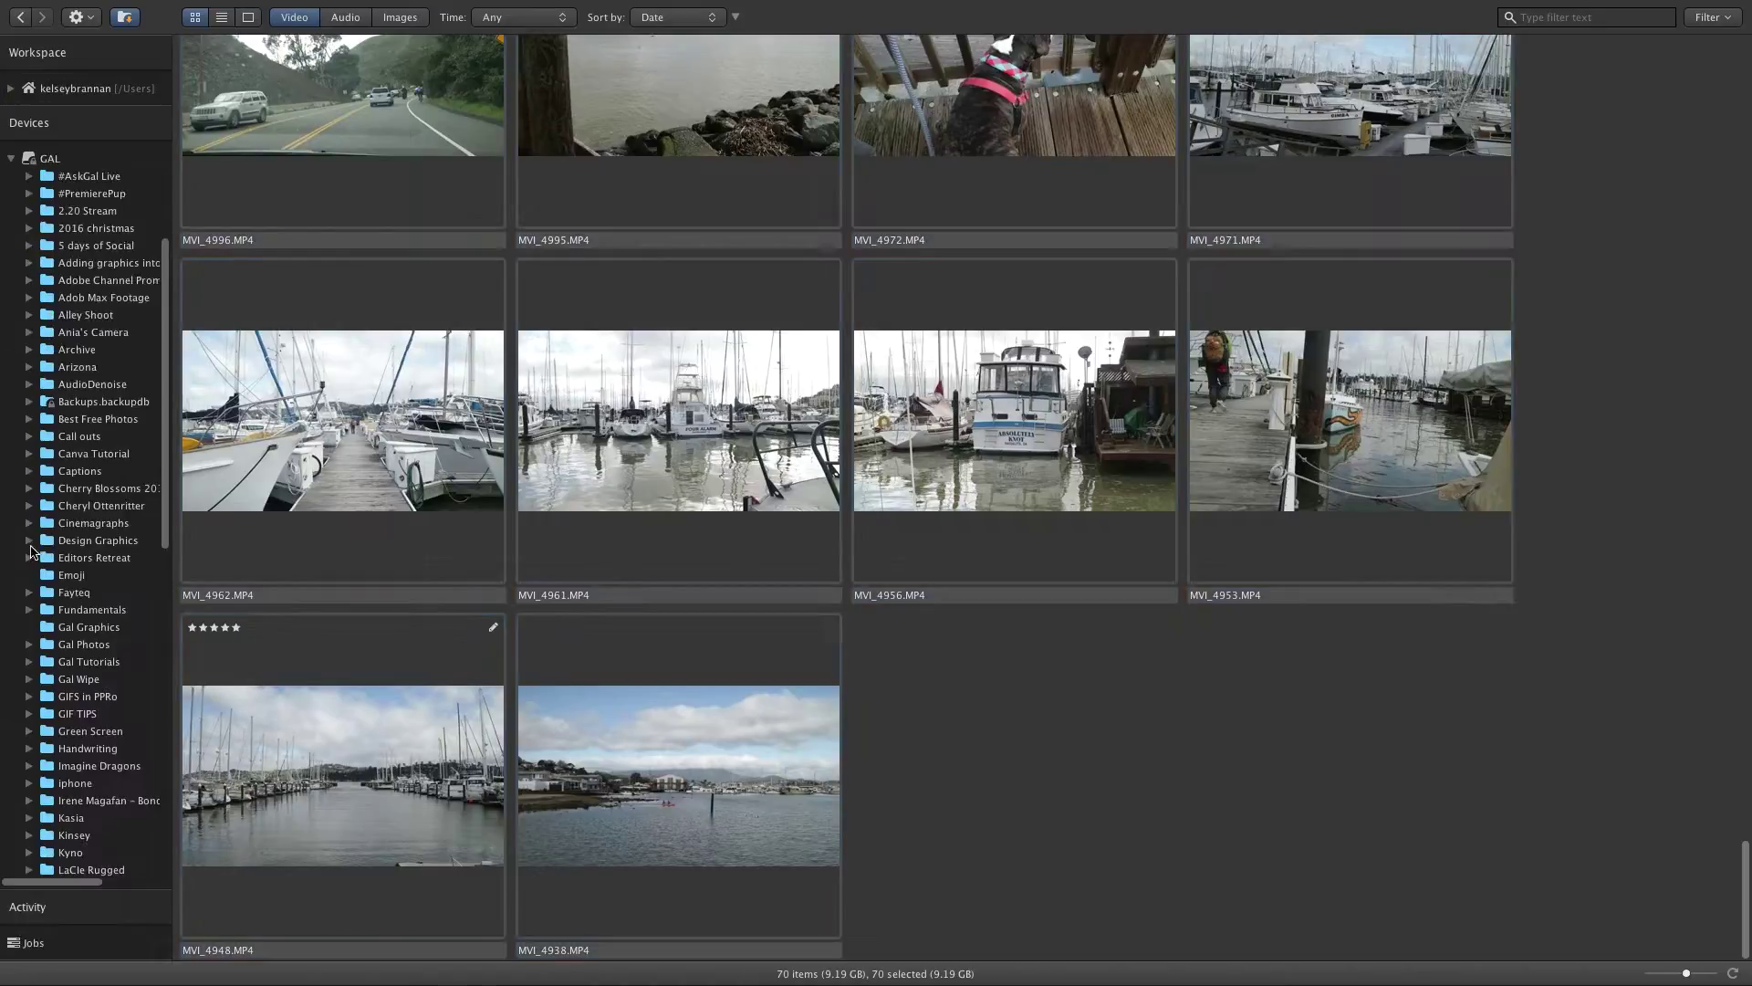
scroll(74, 557, down, 10)
scroll(74, 558, down, 5)
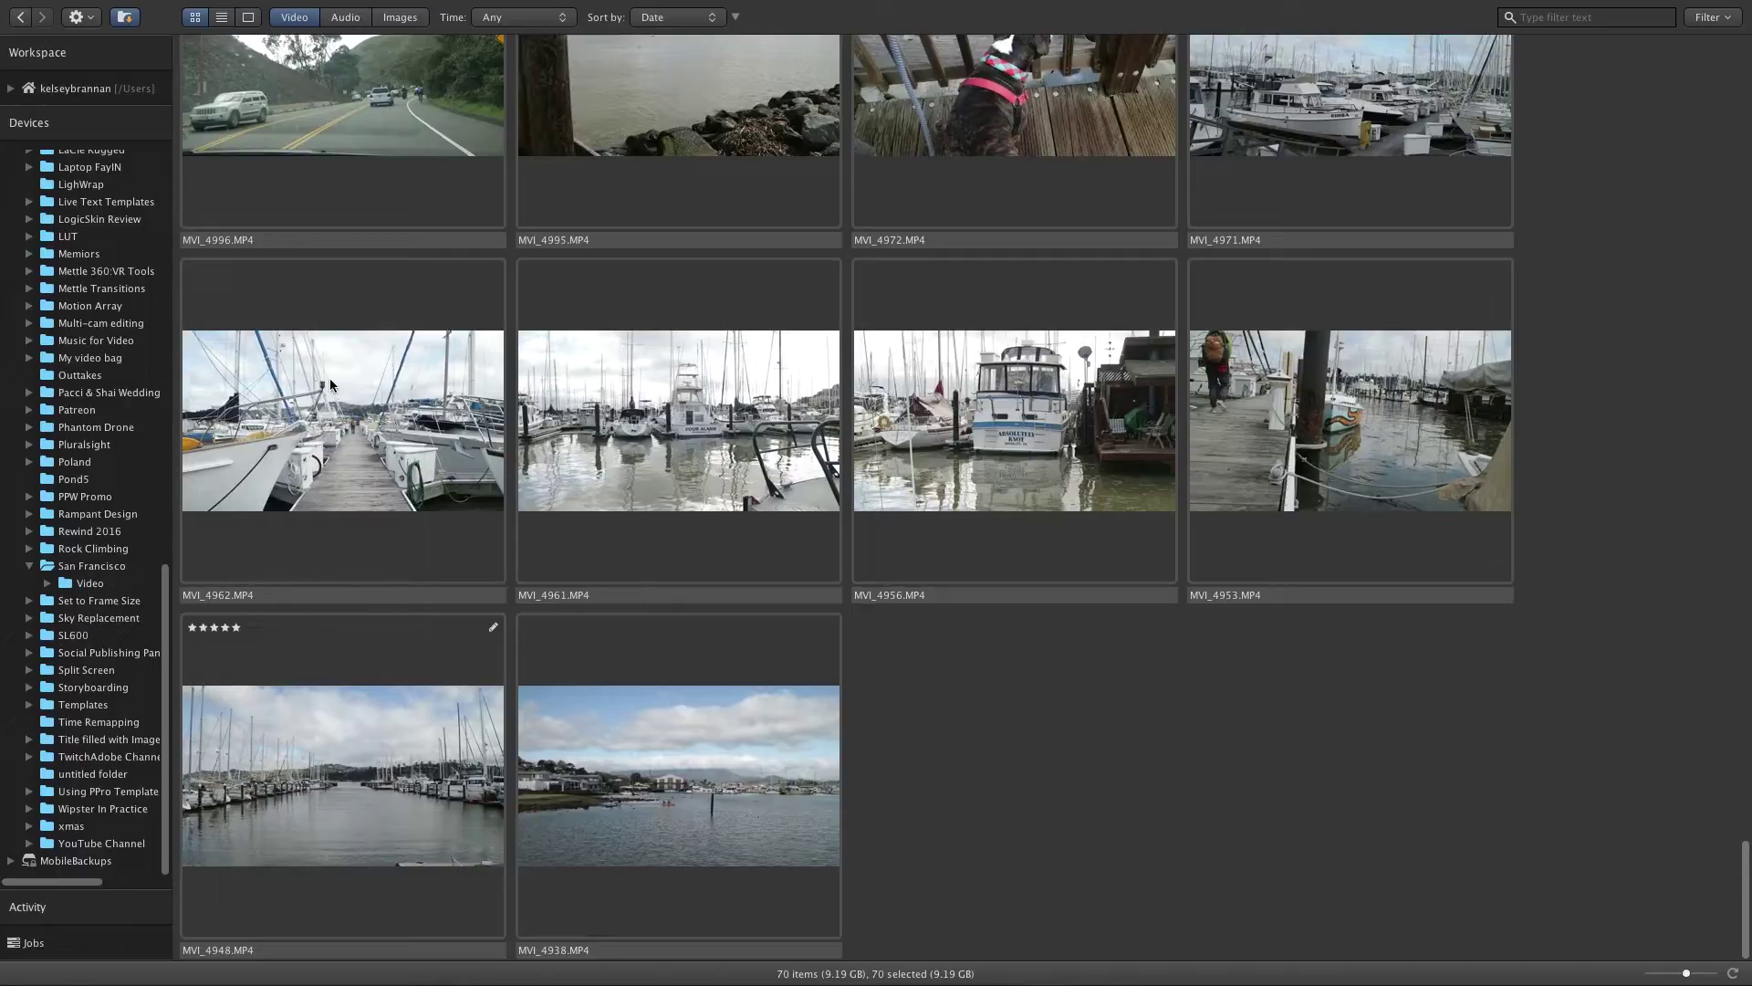
drag(332, 383, 80, 586)
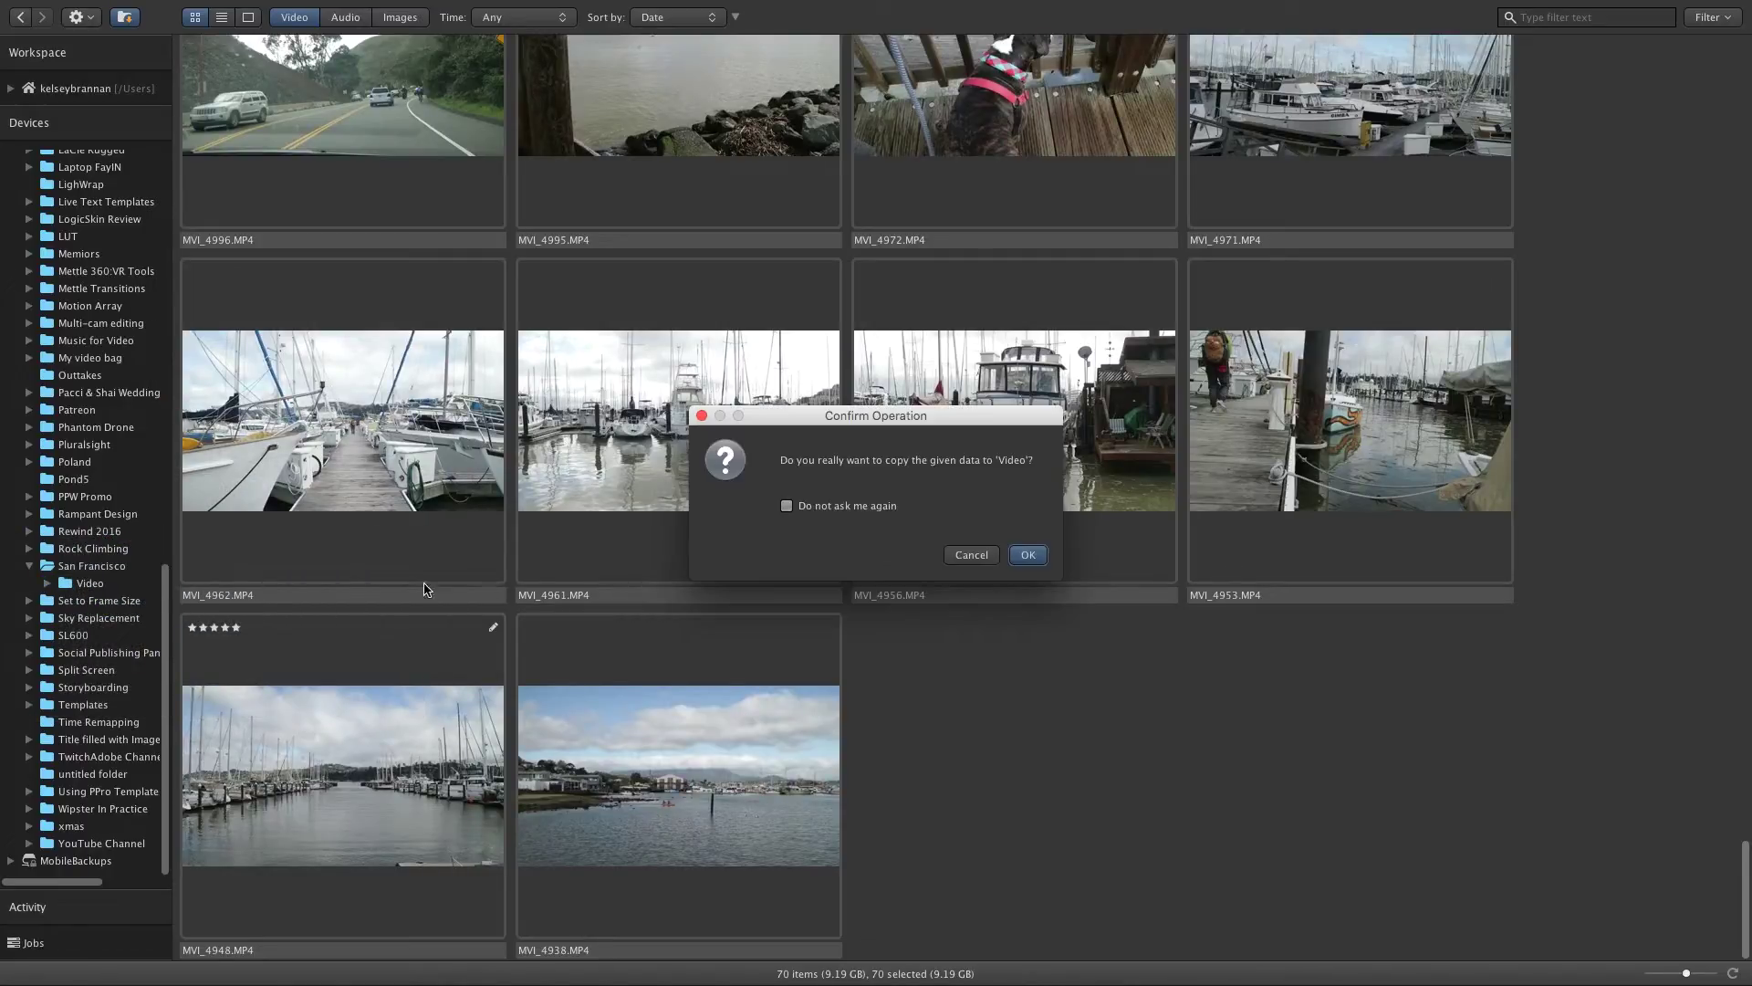
click(1023, 557)
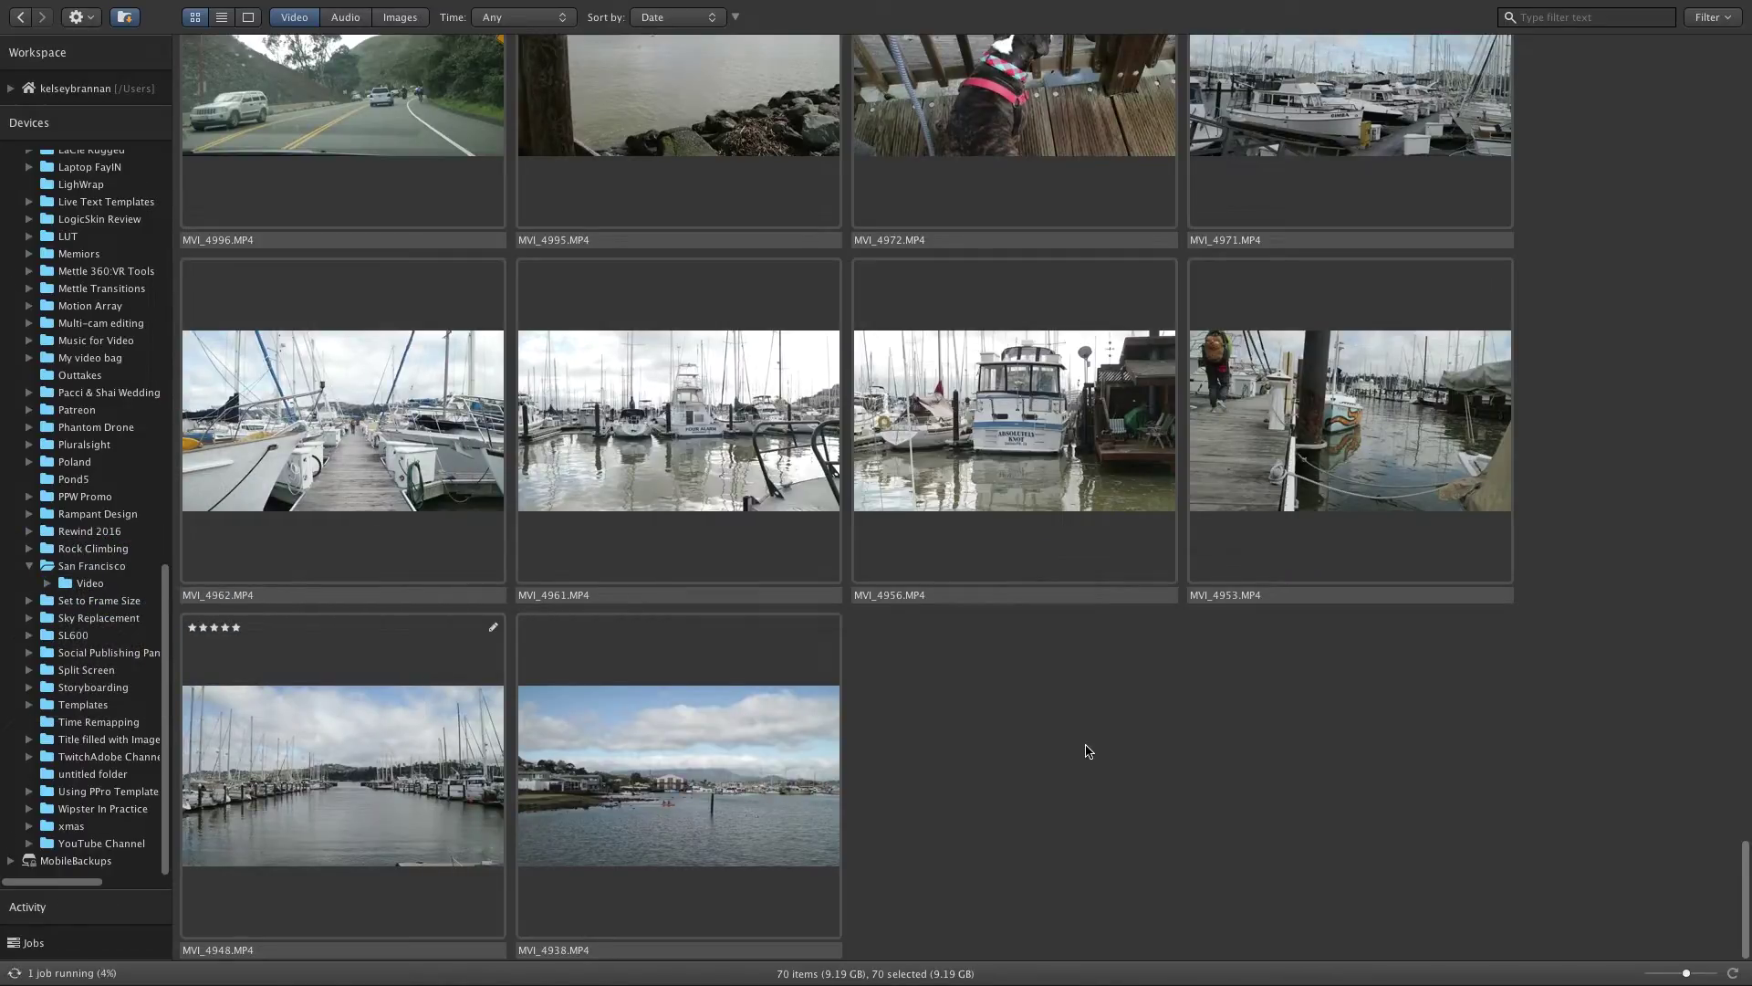
click(91, 584)
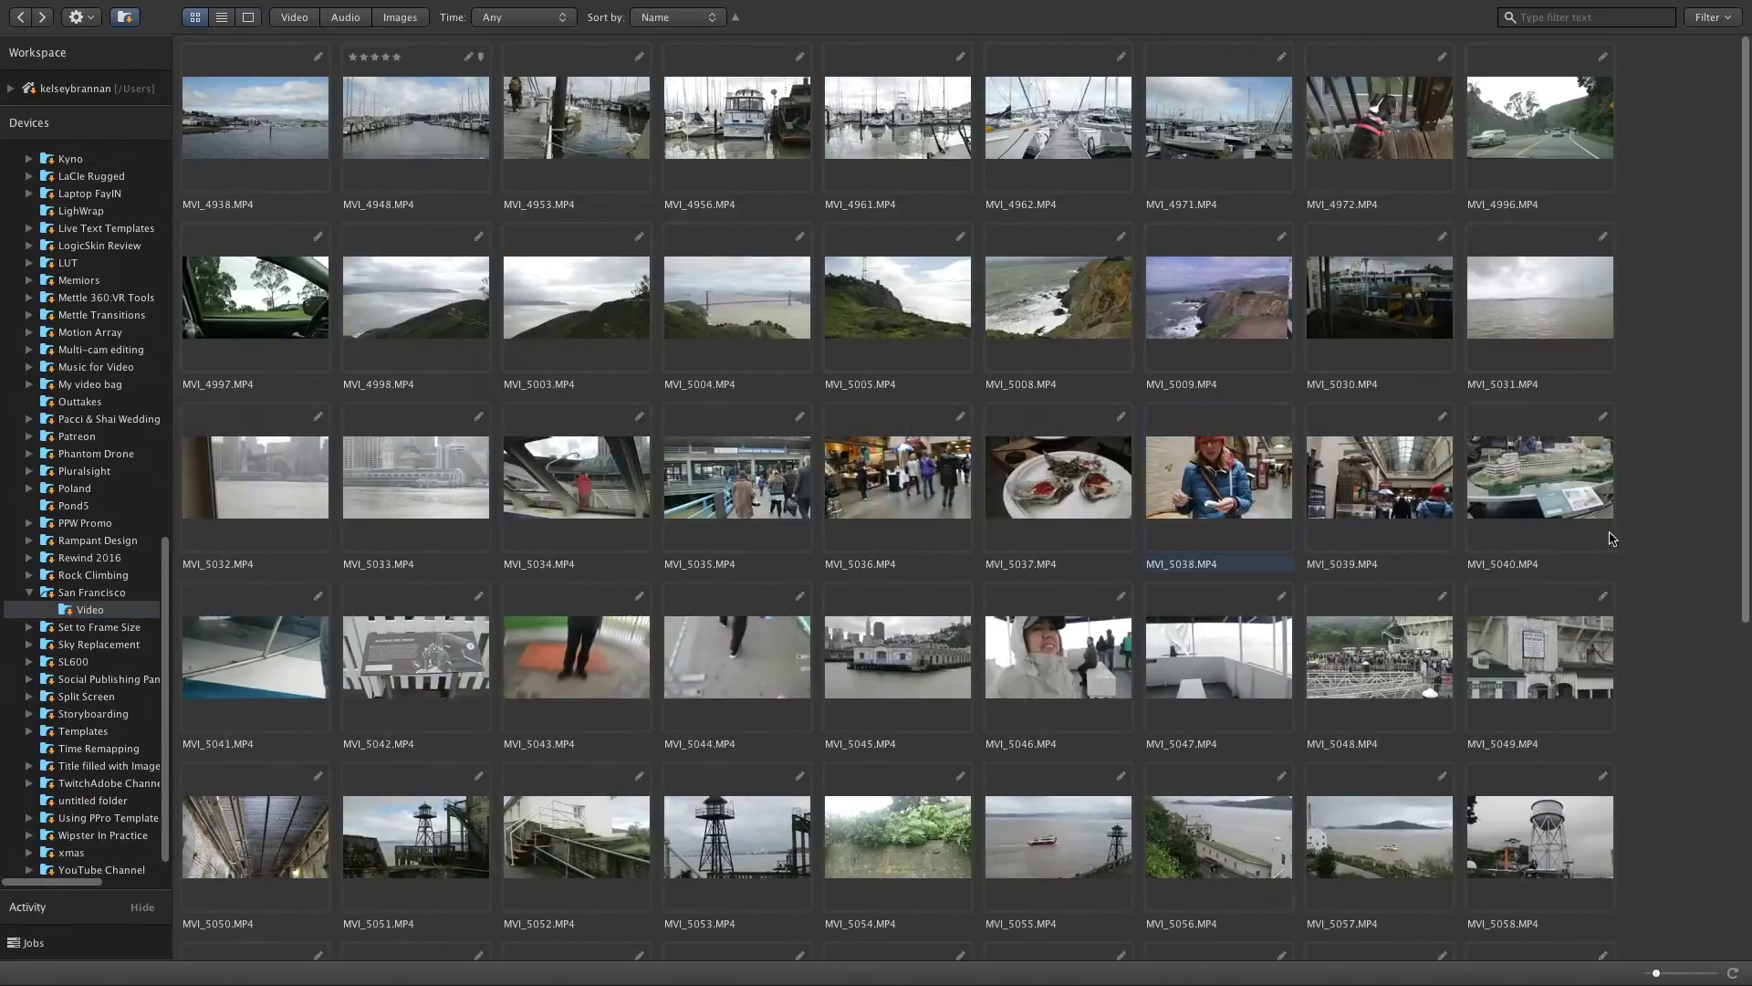
Open MVI_5038.MP4 in the viewer, set an in point around 16 seconds, and start a new marker
key(Return)
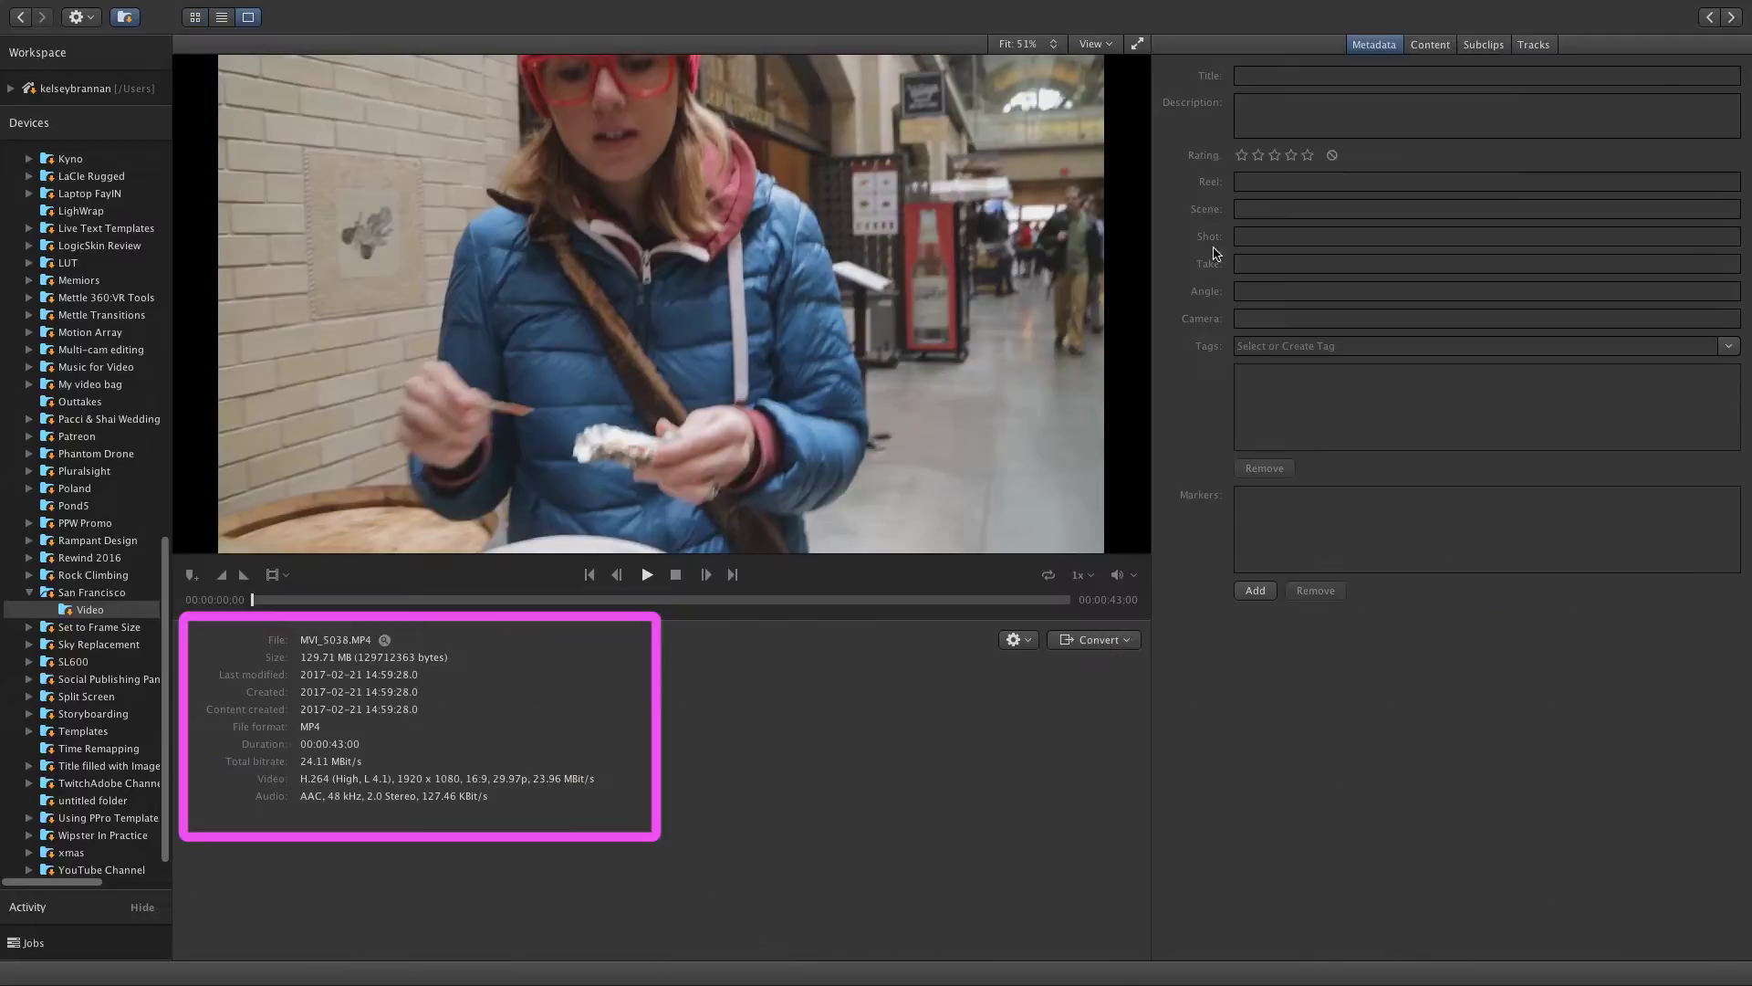
click(357, 601)
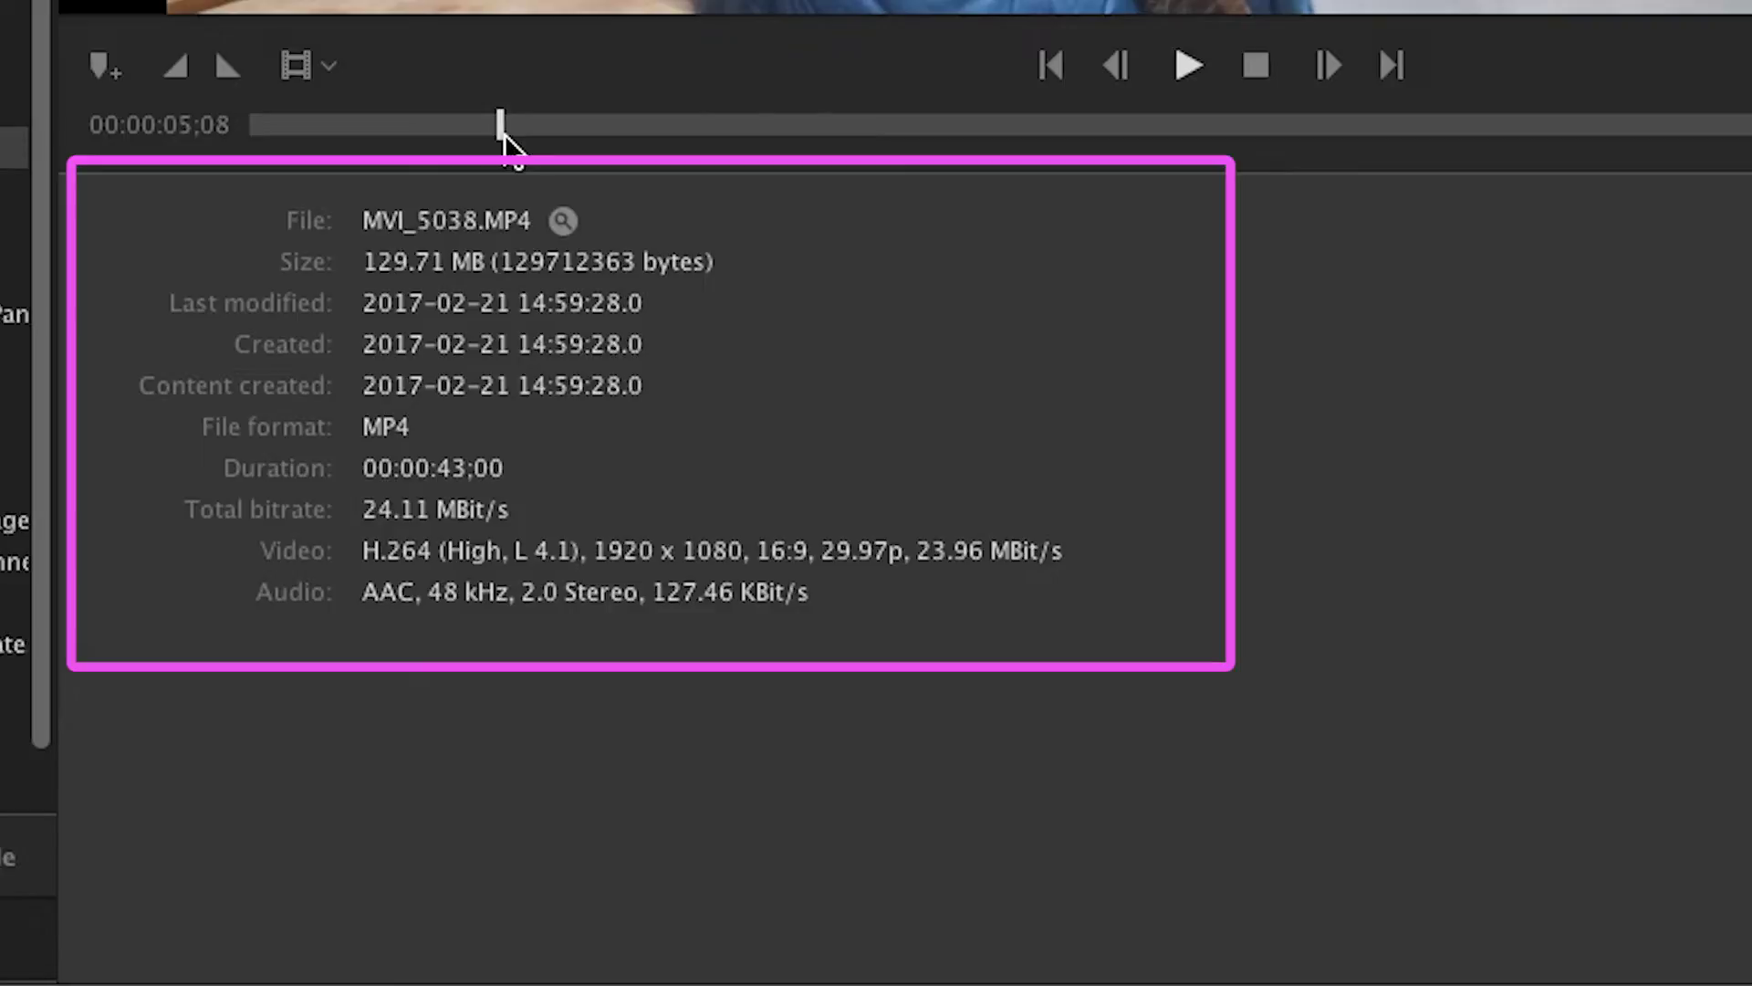
drag(505, 134, 636, 153)
drag(414, 611, 939, 606)
key(i)
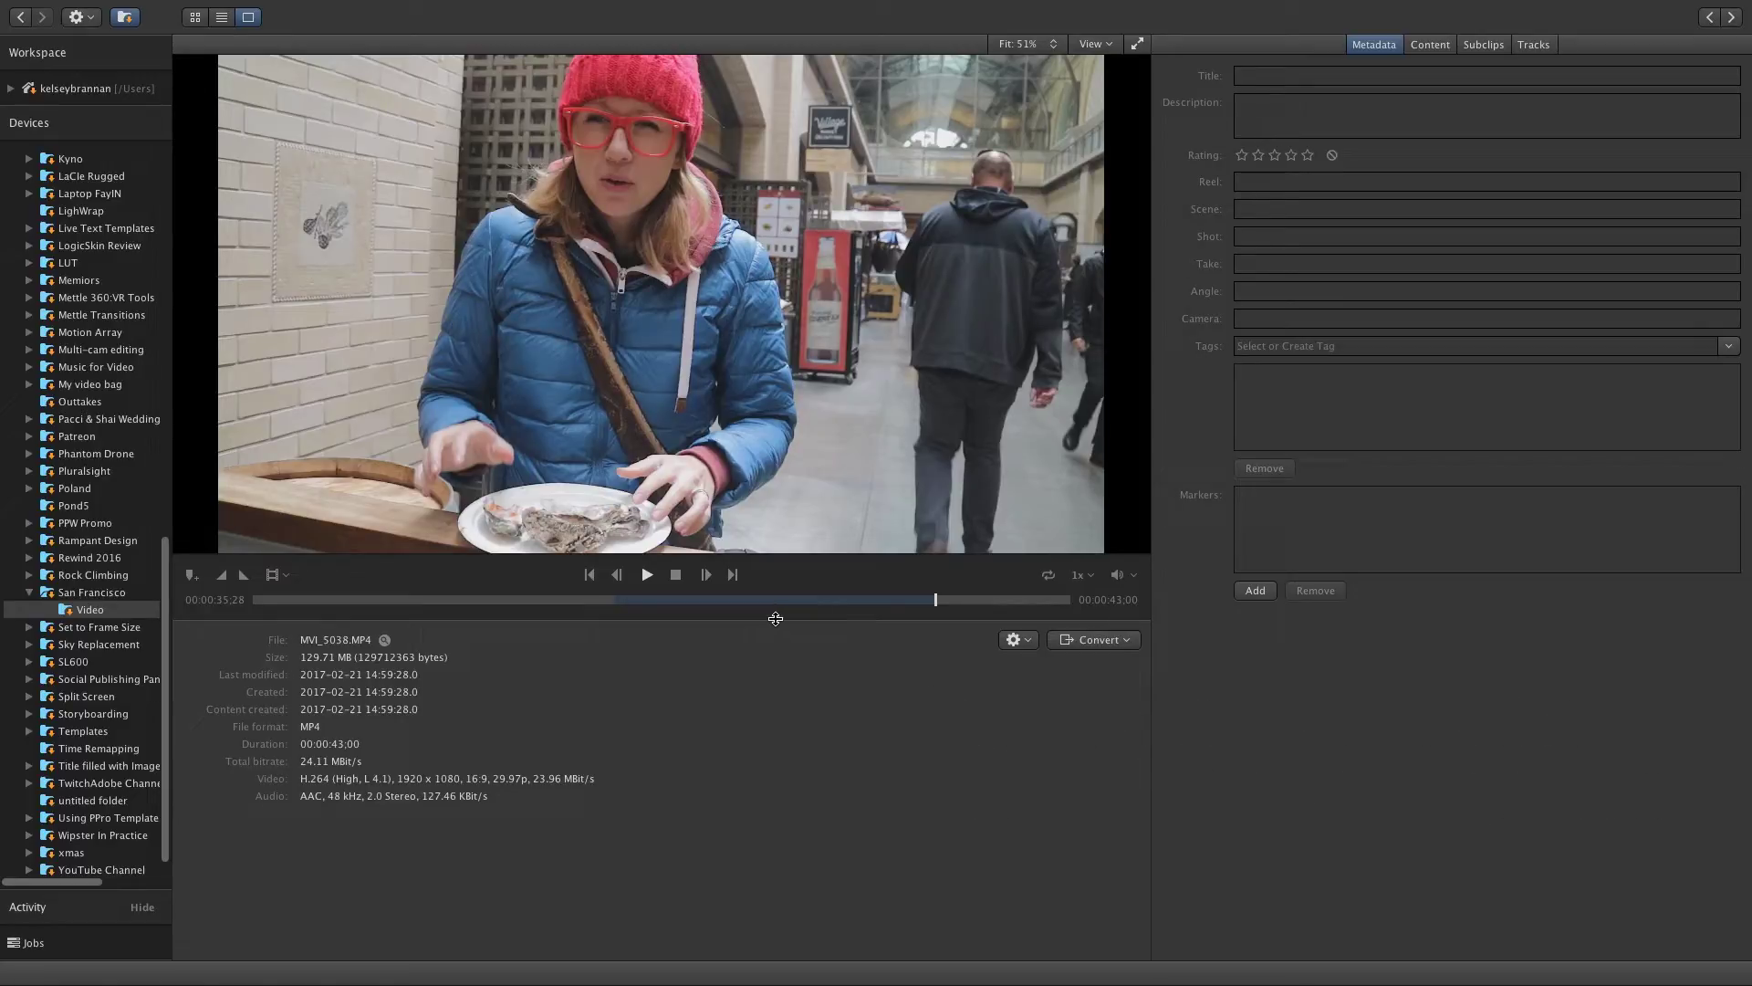
click(1255, 591)
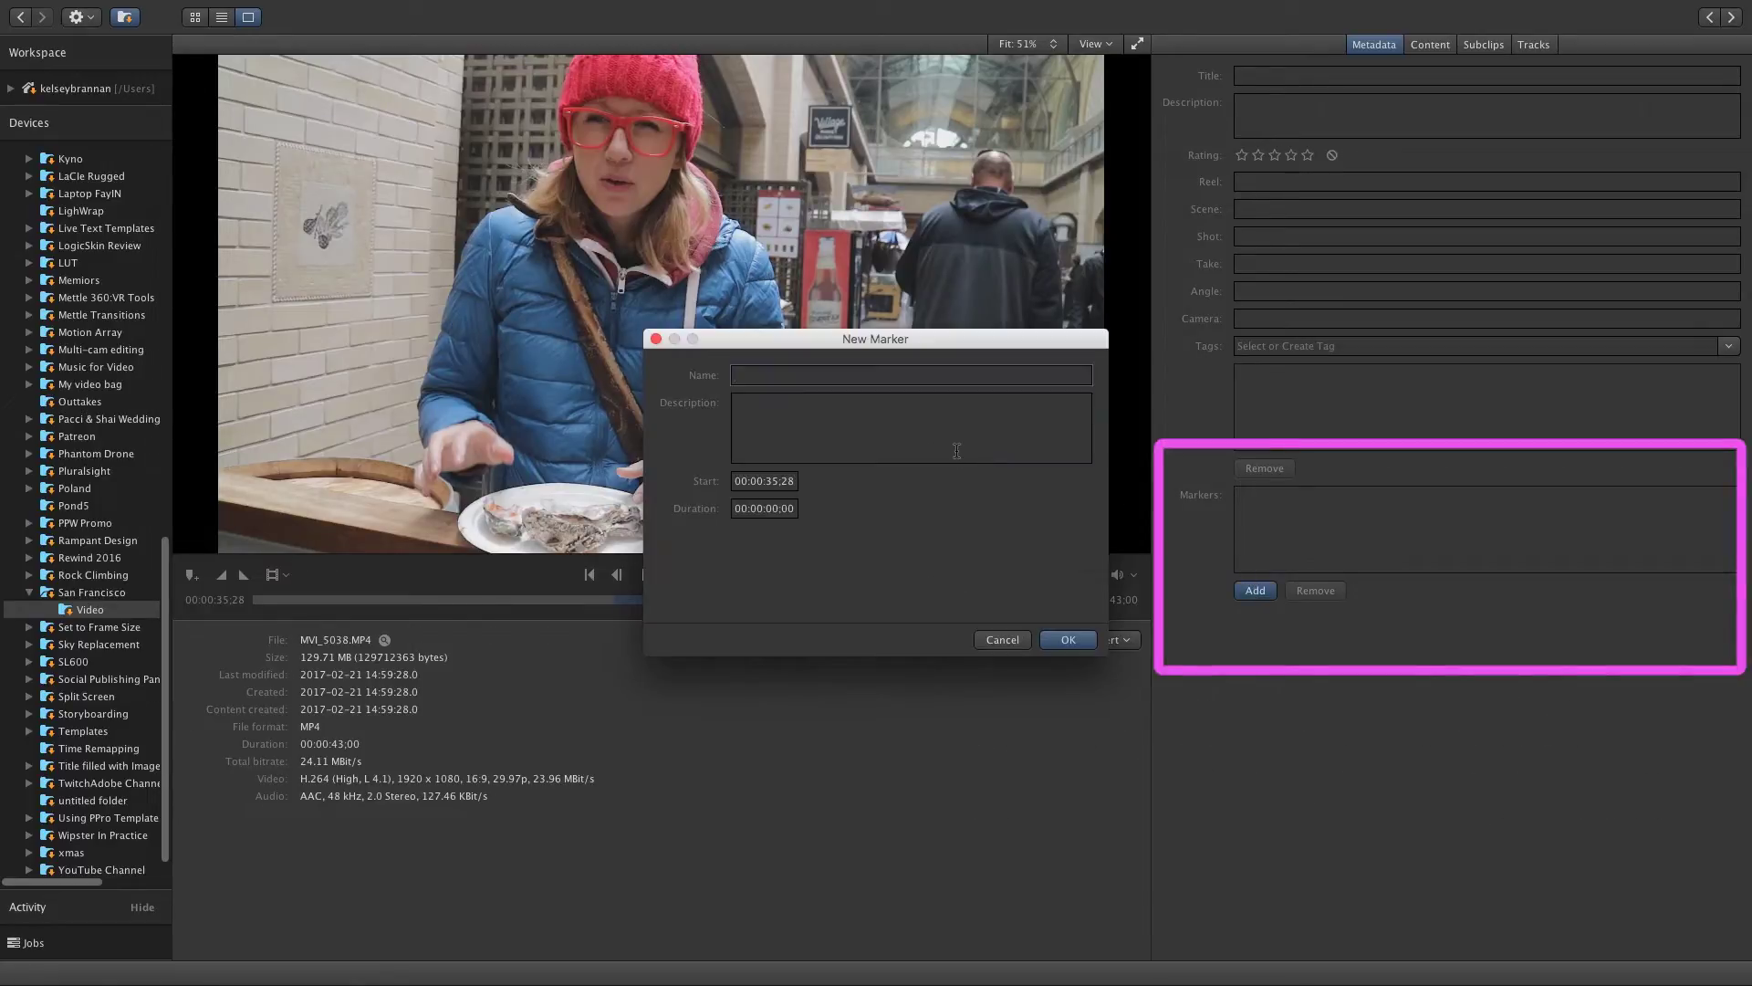
Add an 'ew oysters' marker and give the clip a title about eating oysters
text(ew oysters)
click(1068, 638)
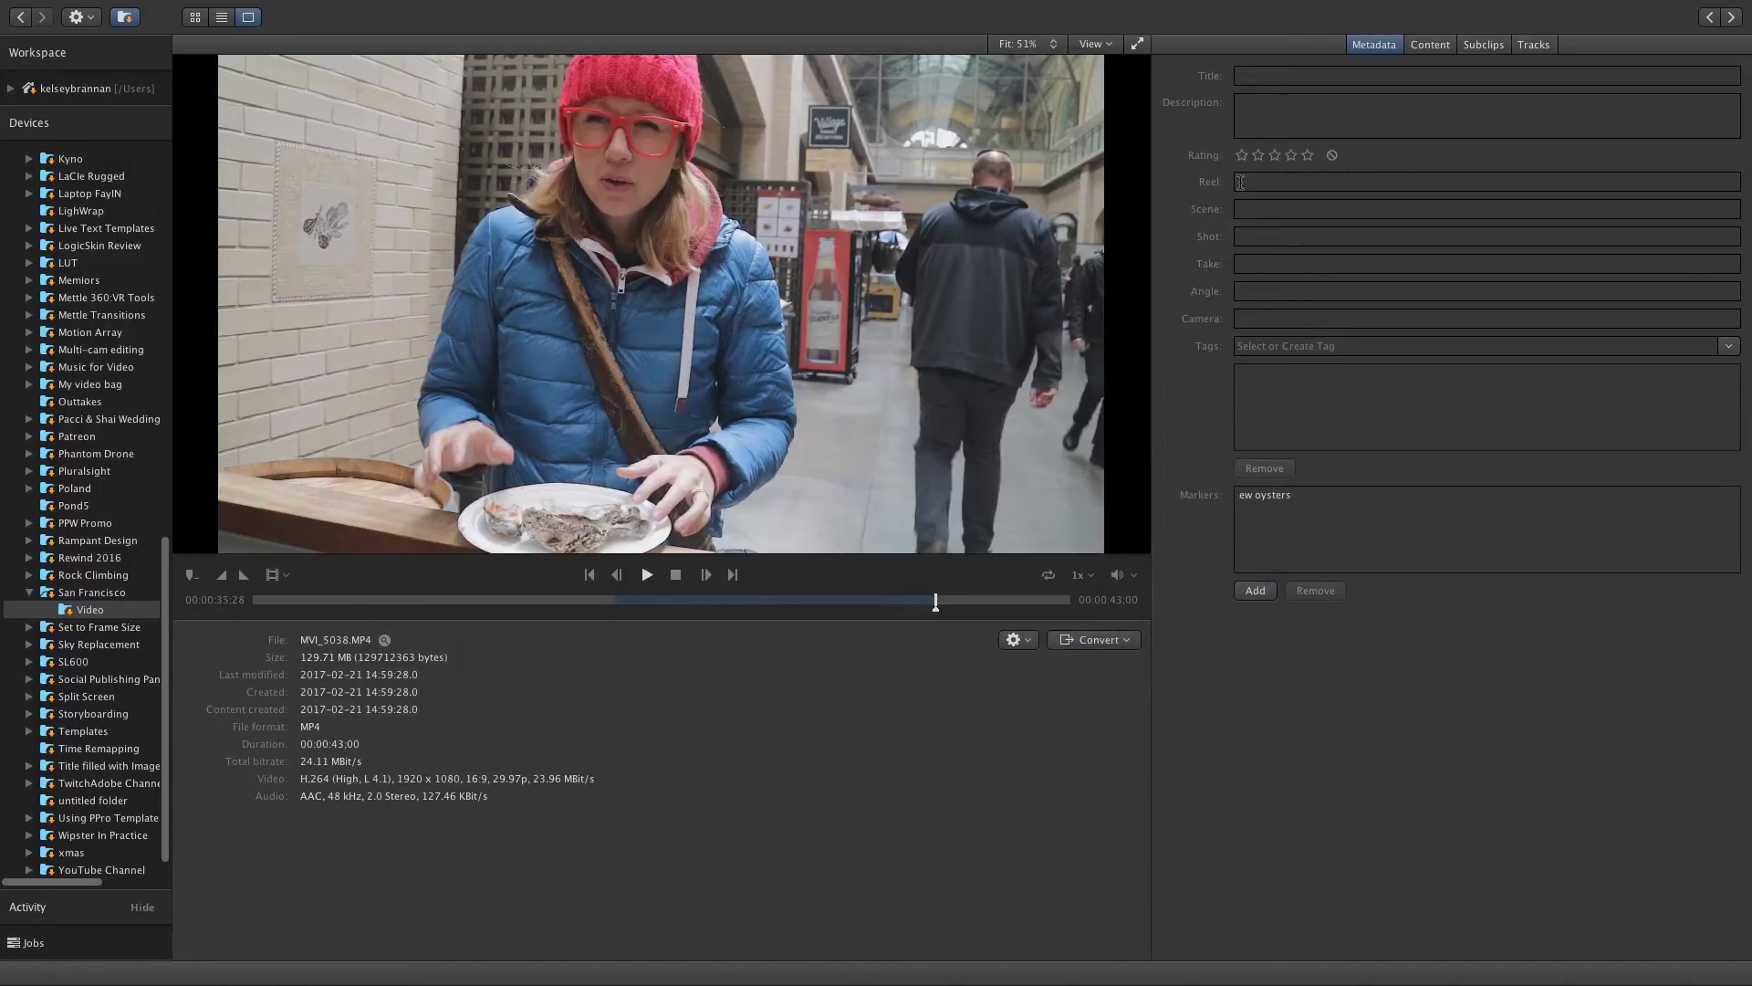
click(1265, 78)
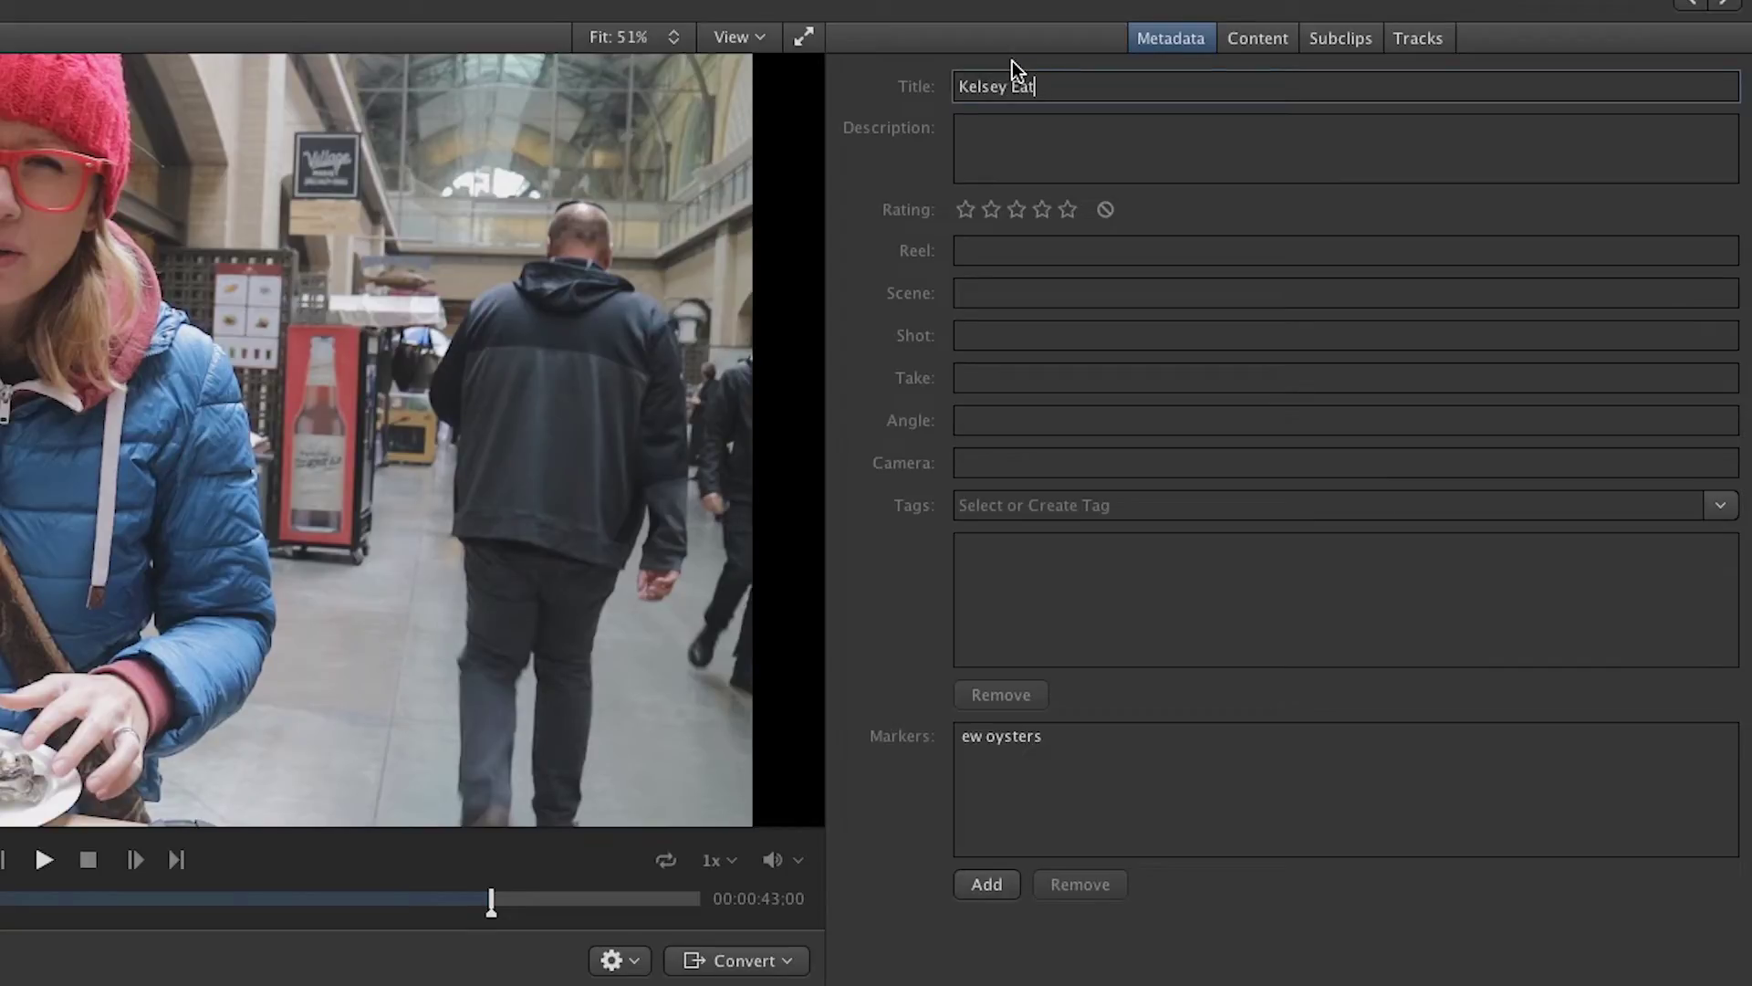
text(Kelsey Eating Oysters)
Set the clip's camera to EOS M3 and description to 'In ferry building'
click(983, 463)
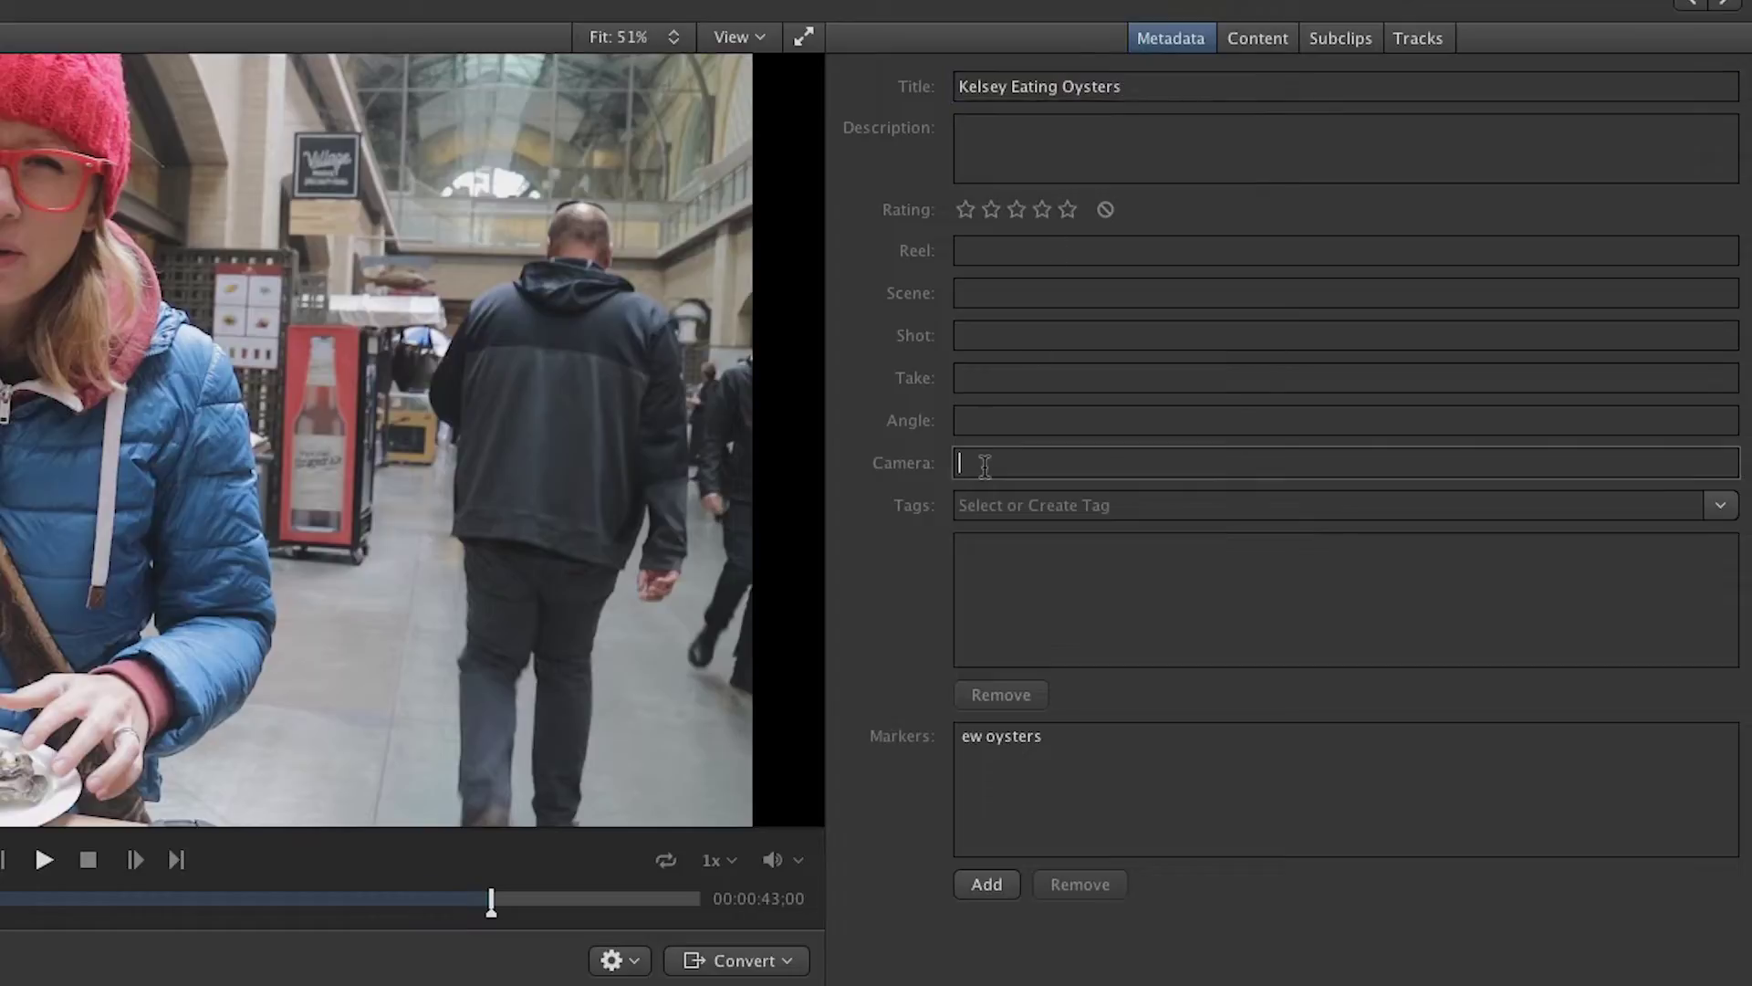
text(EOS M3)
click(1092, 623)
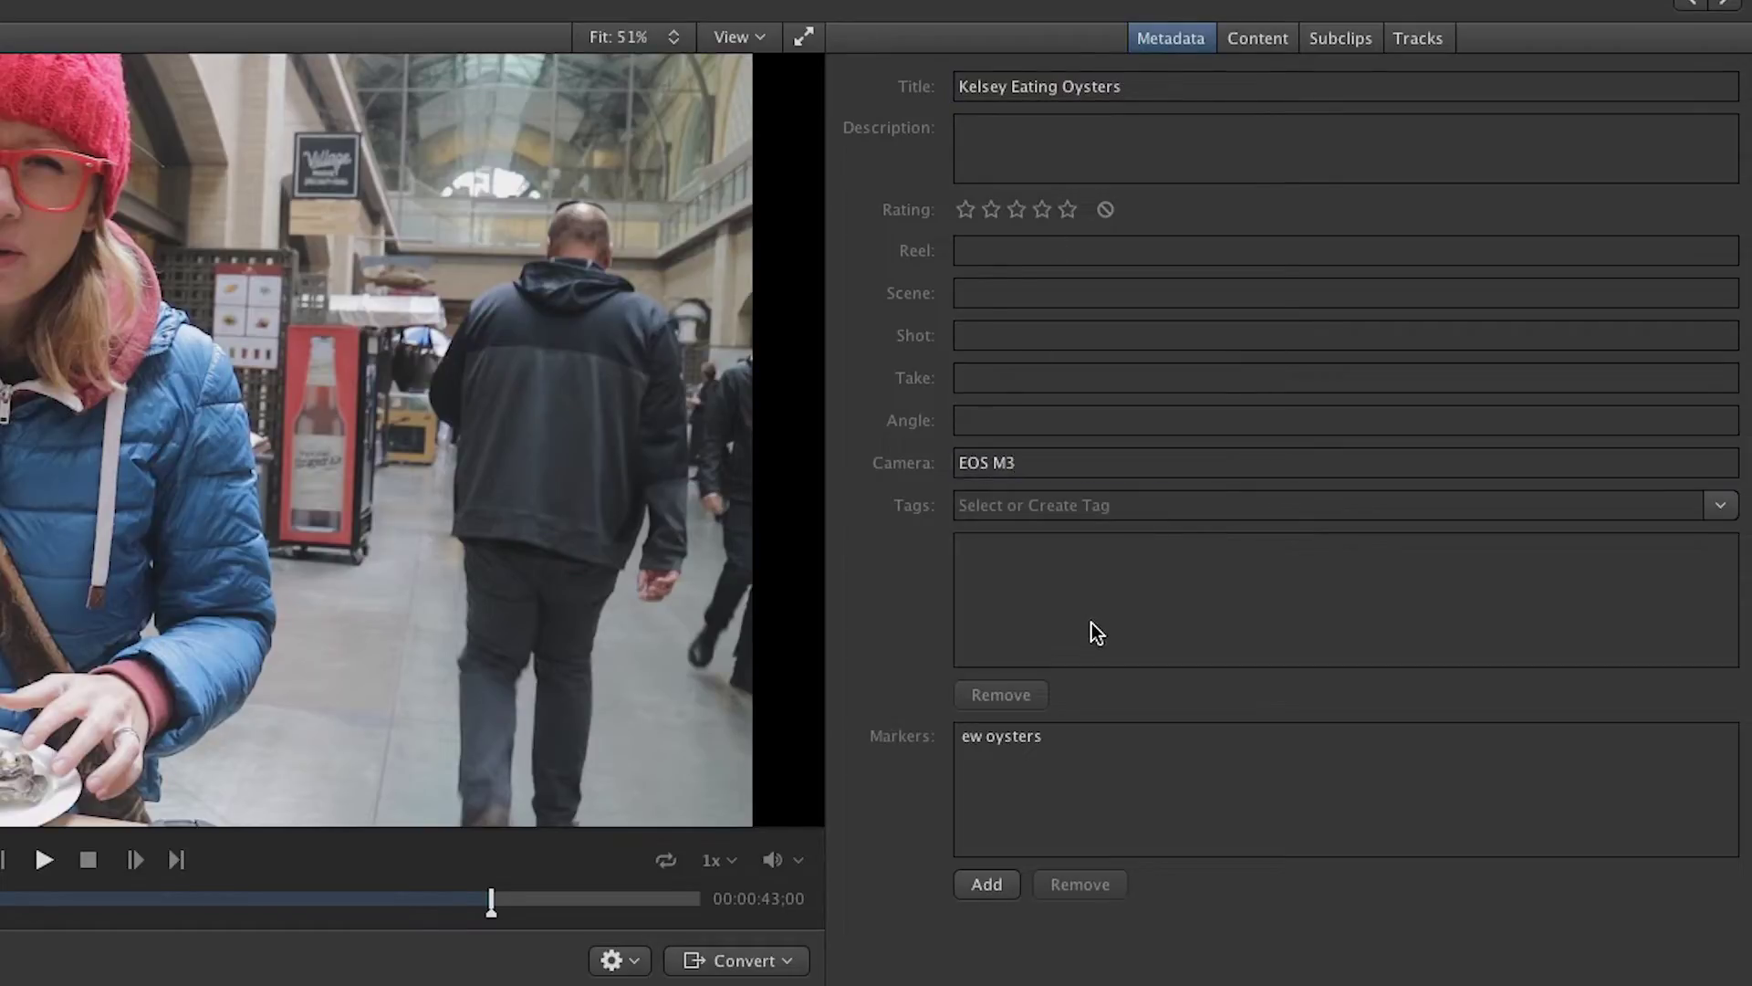
click(1017, 139)
text(In )
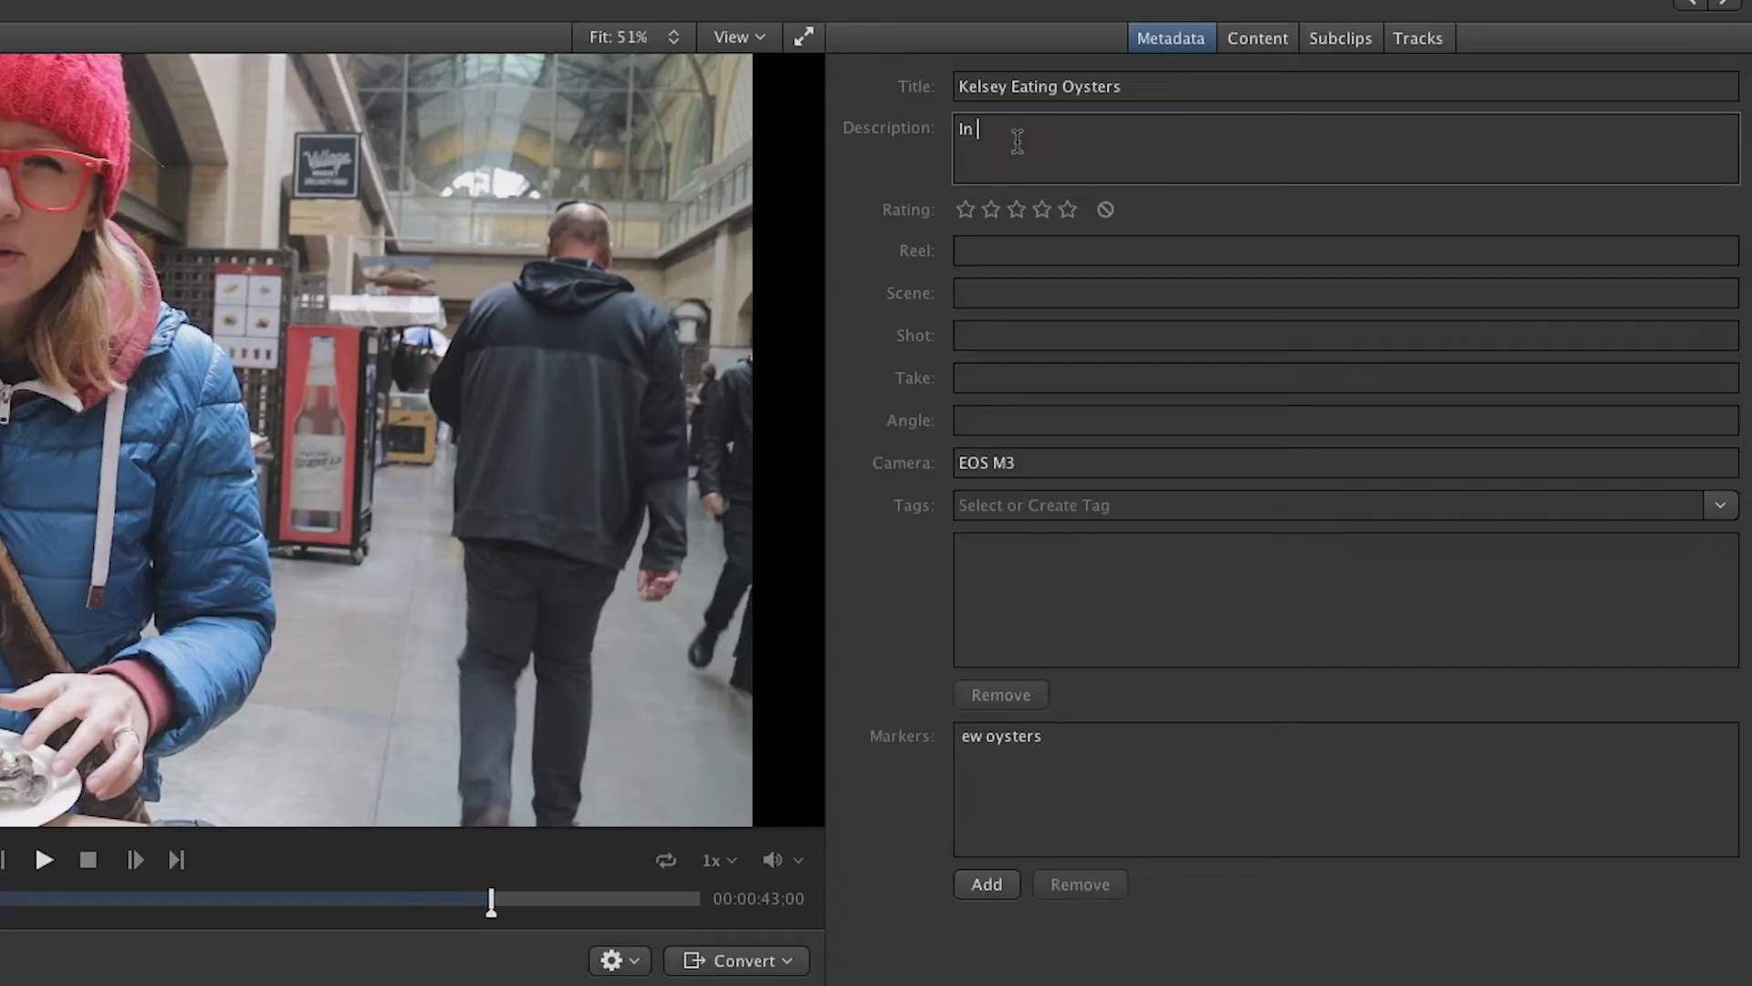
text(ferry building)
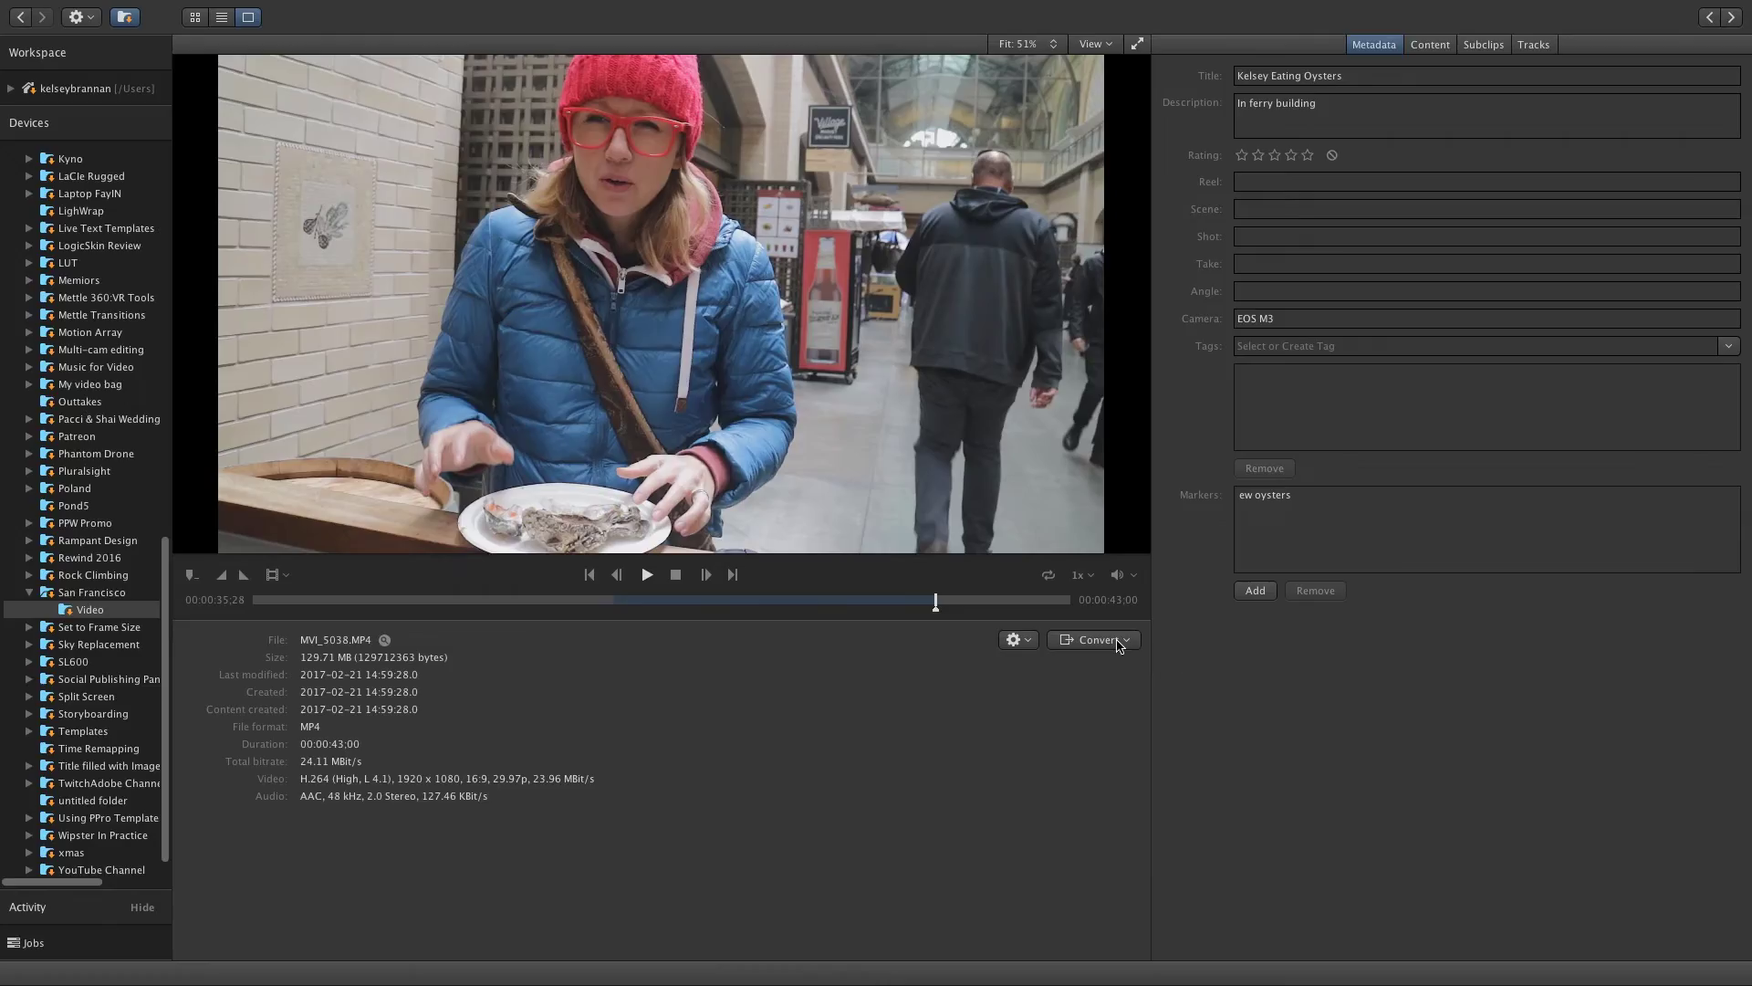
Browse the Convert formats and gear-menu Open With, Export and Send To options, then return to the grid
click(776, 968)
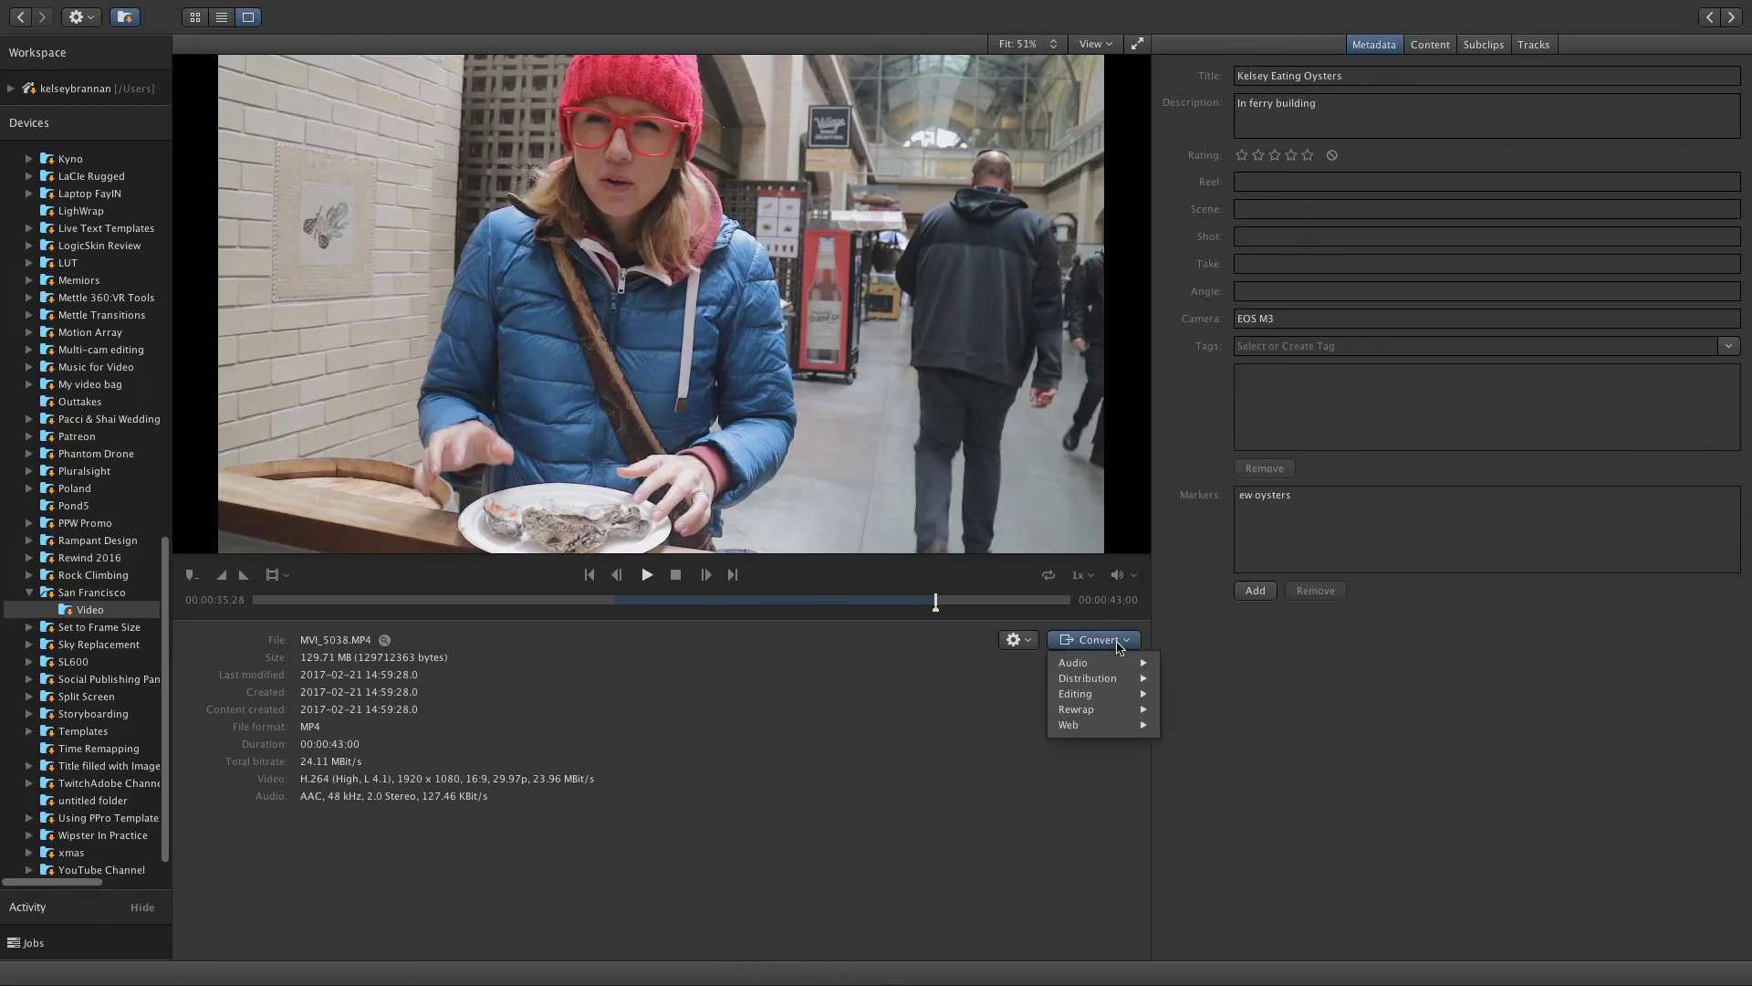
mouse_move(1113, 663)
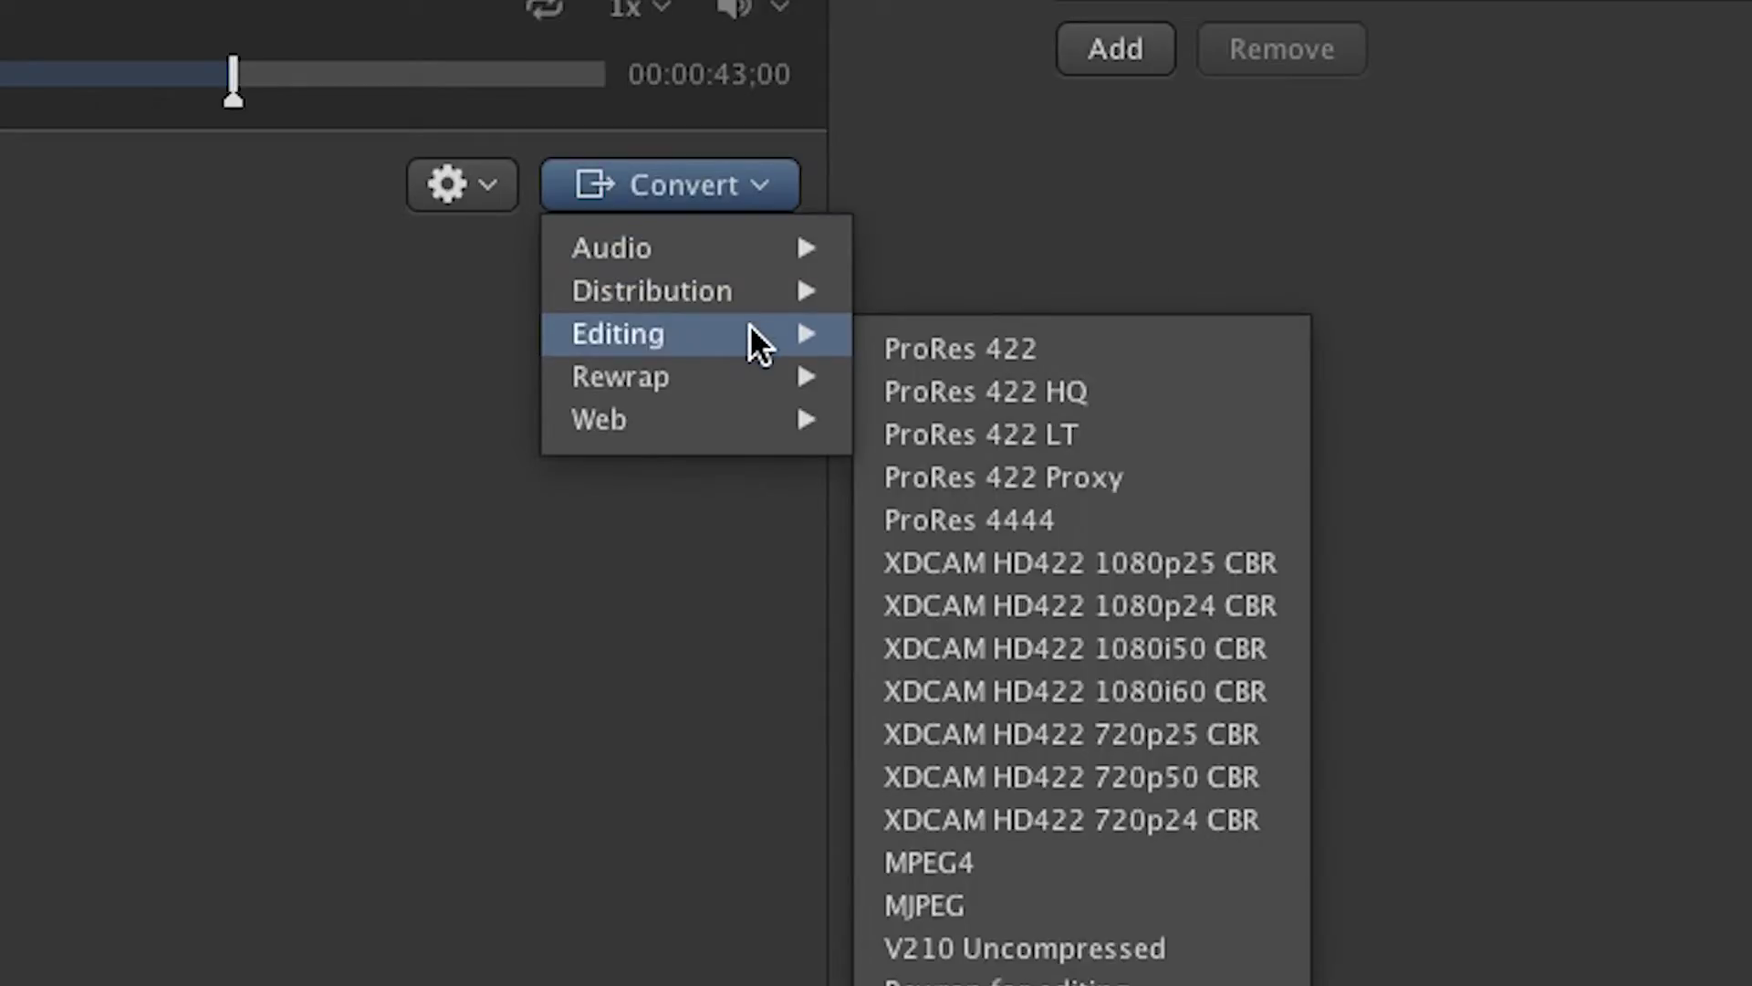
click(475, 202)
click(474, 203)
mouse_move(511, 310)
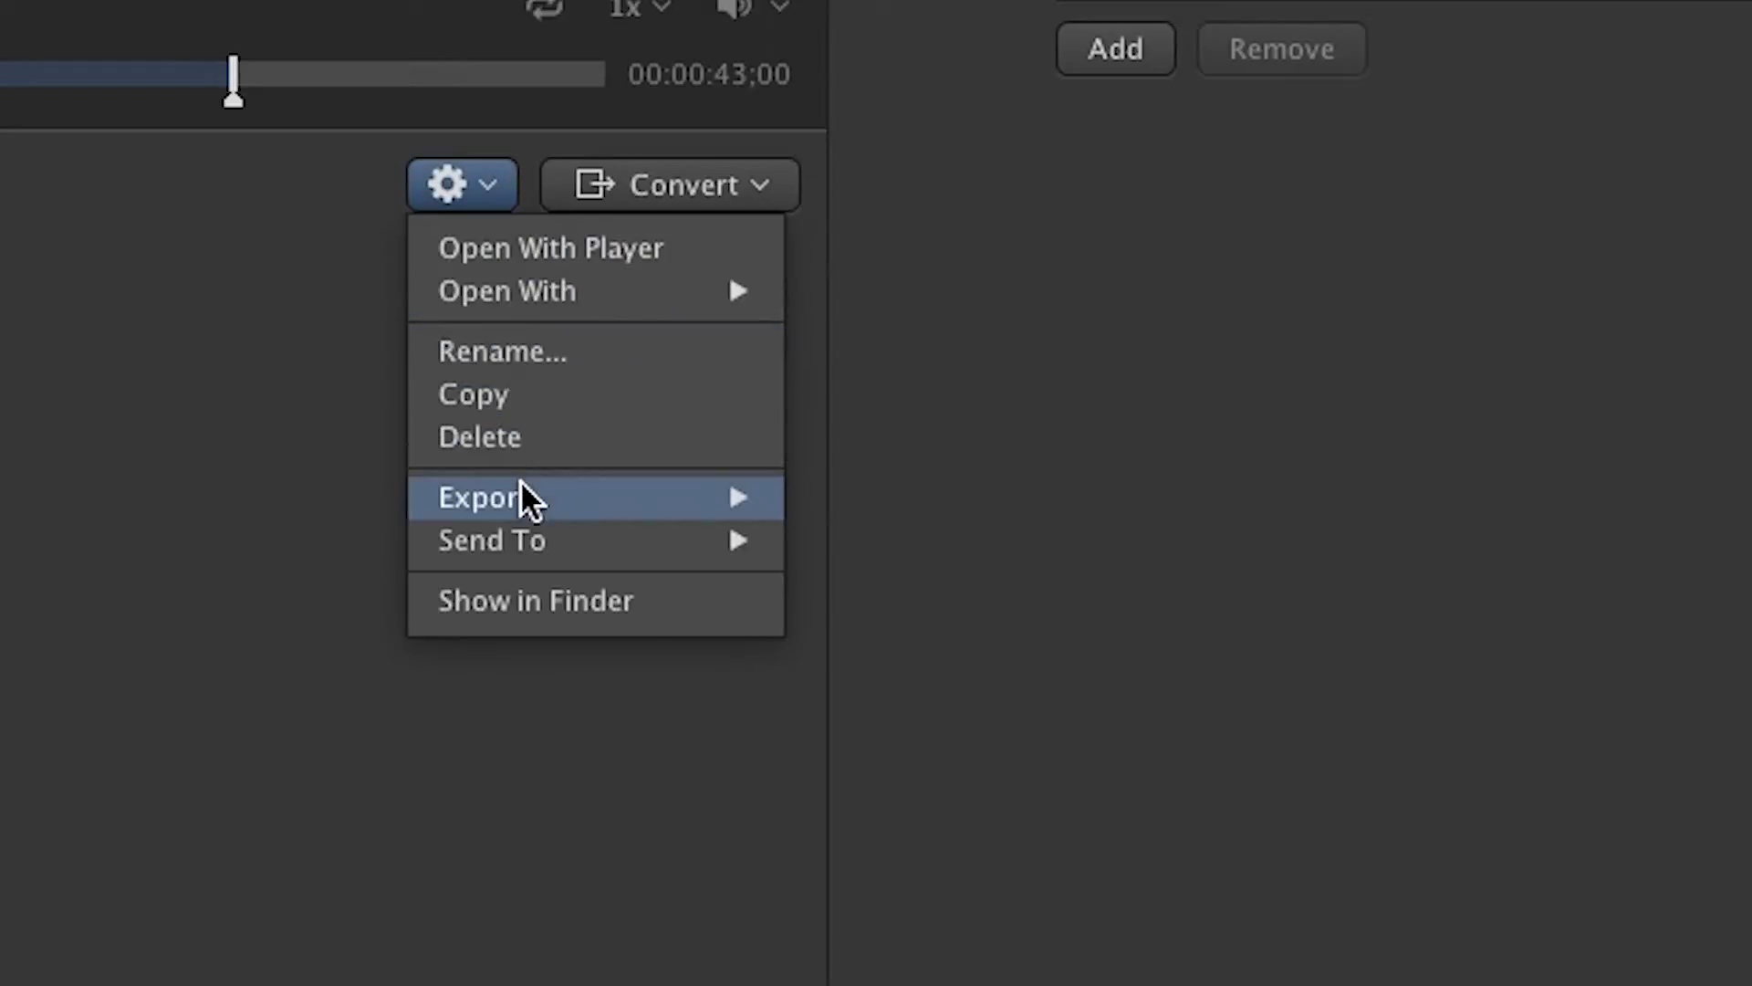
mouse_move(522, 493)
mouse_move(560, 538)
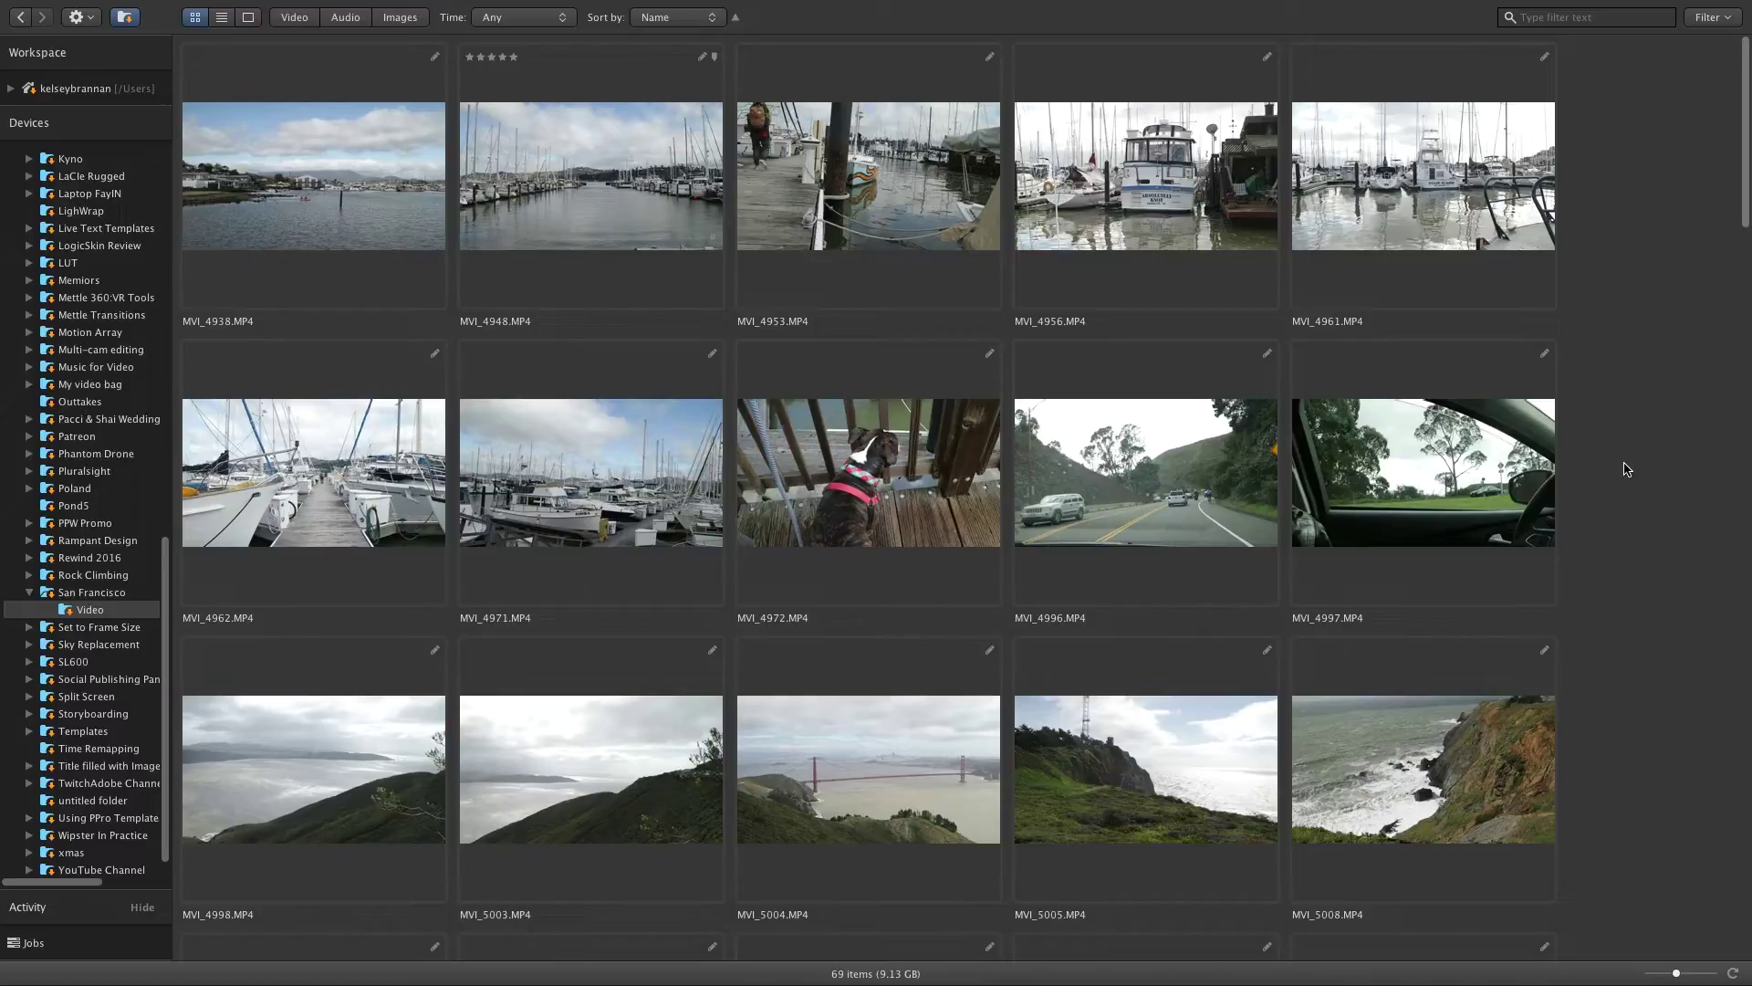
Send all 69 selected clips to Adobe Premiere Pro CC 2017 with the default export options
key(super+a)
right_click(1431, 447)
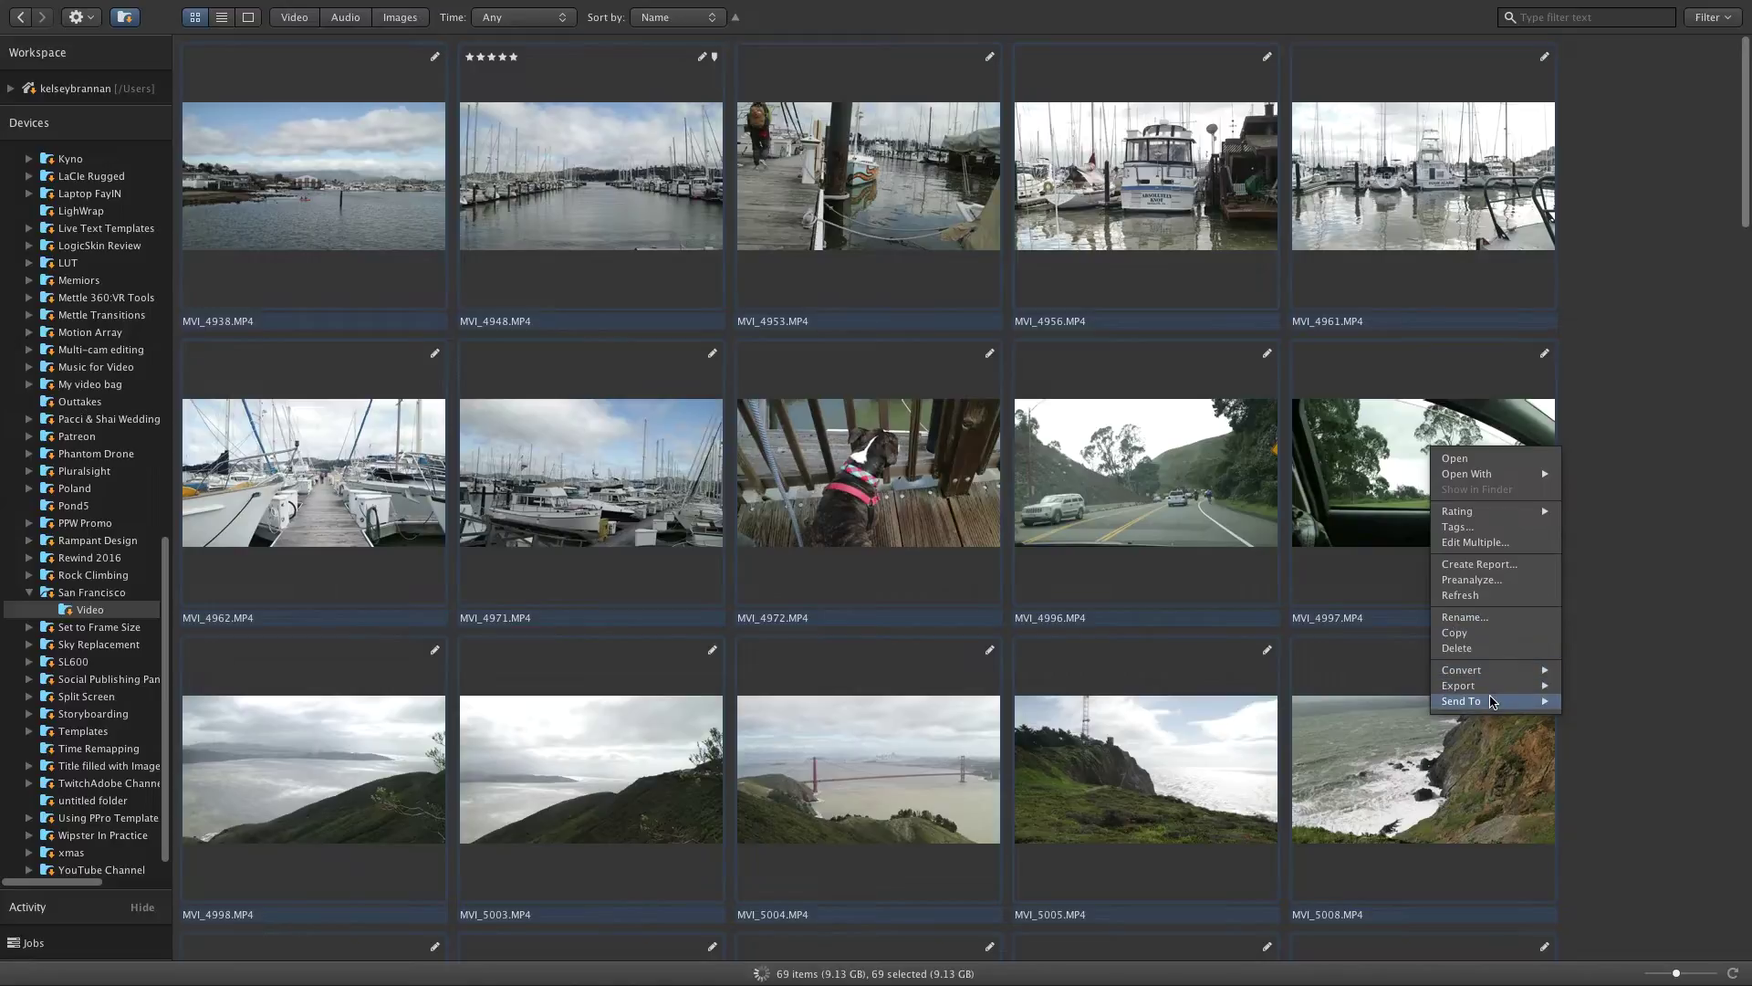
mouse_move(1493, 701)
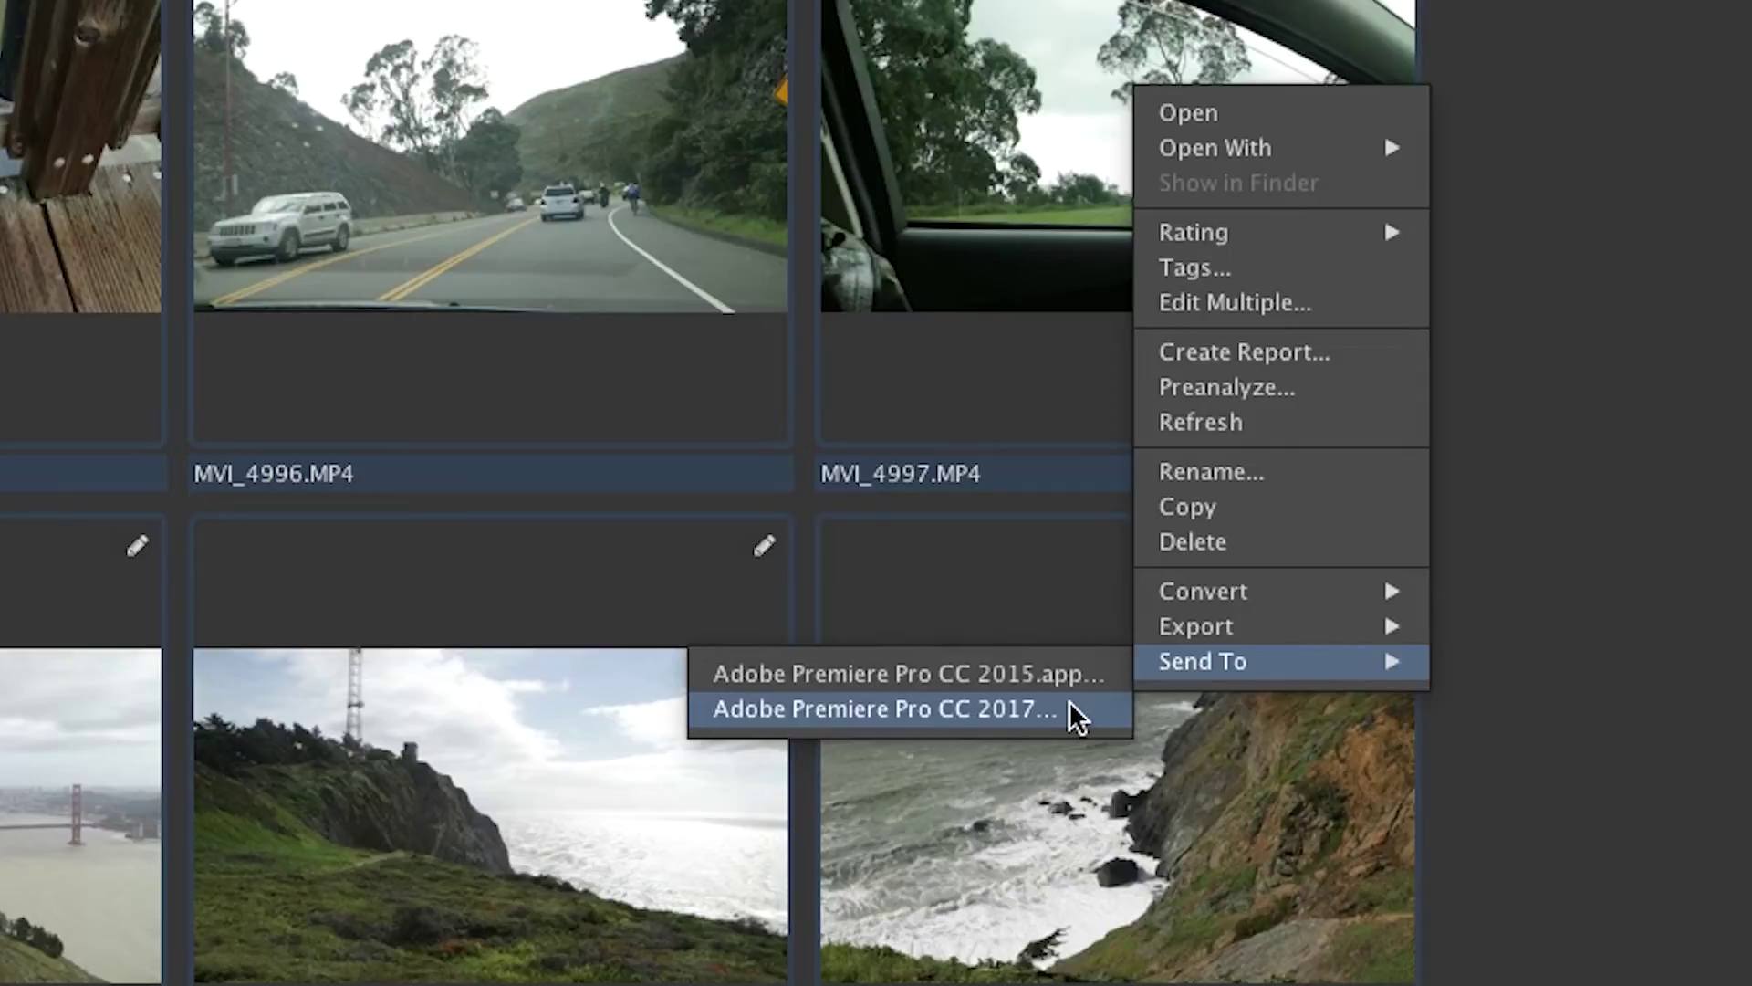
click(1069, 704)
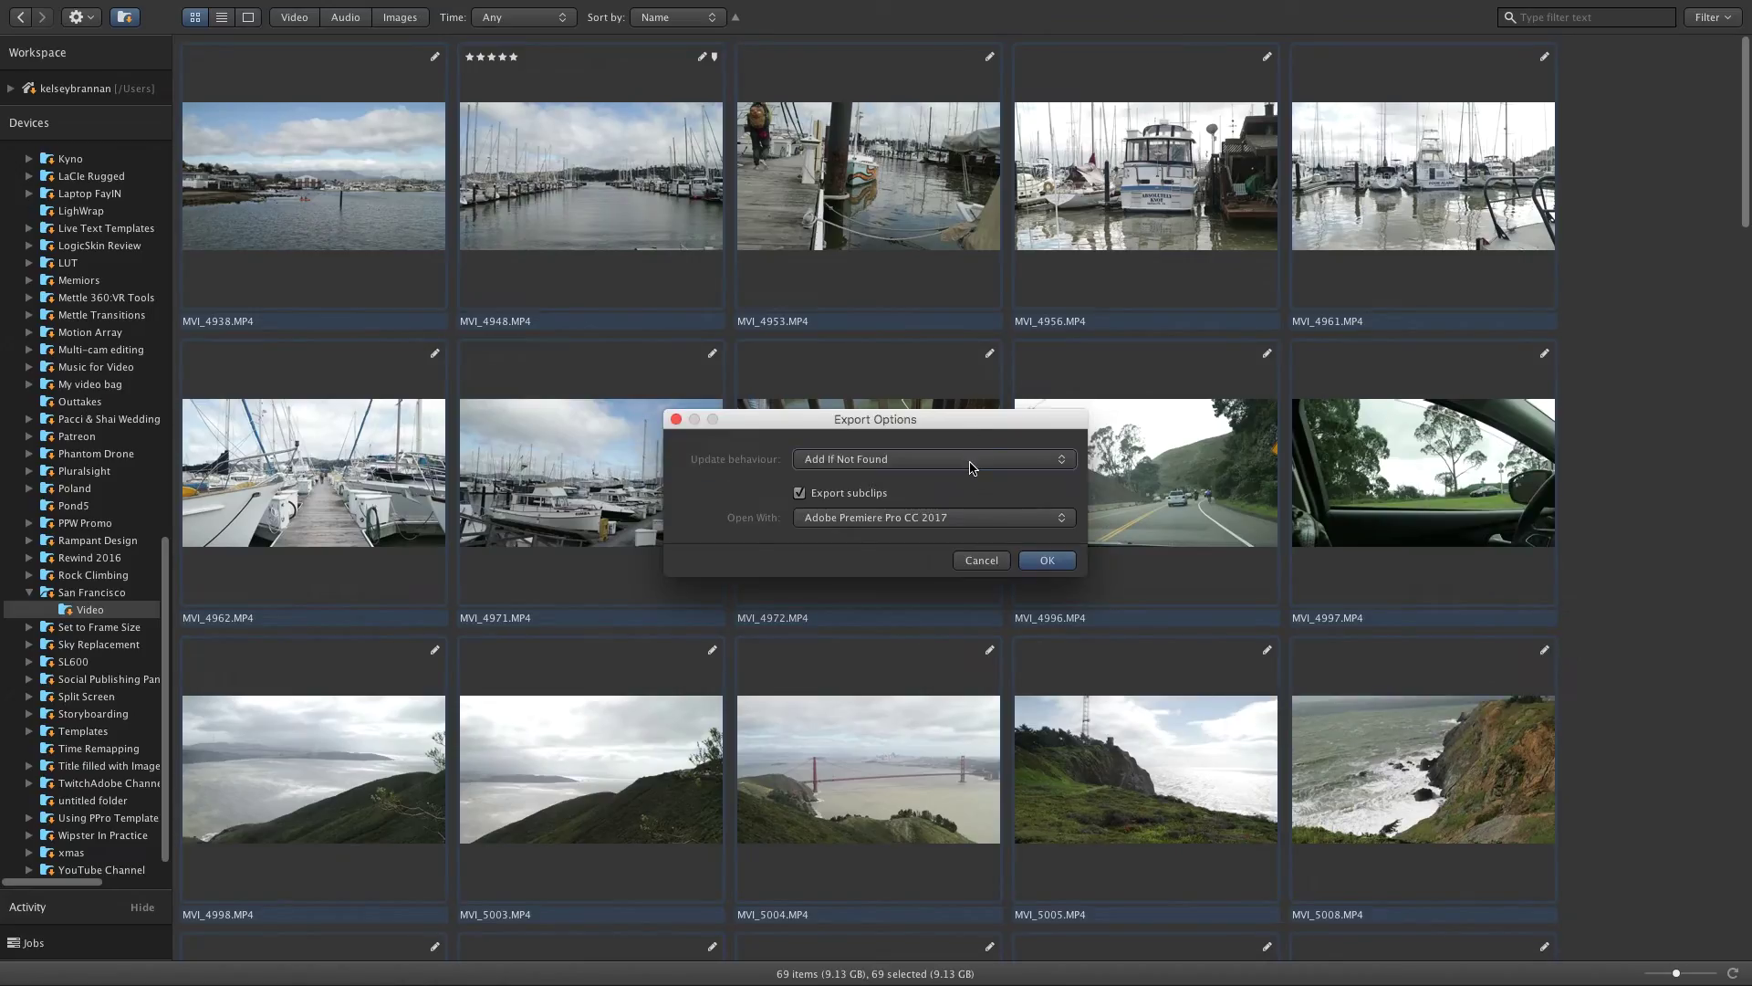
click(1057, 566)
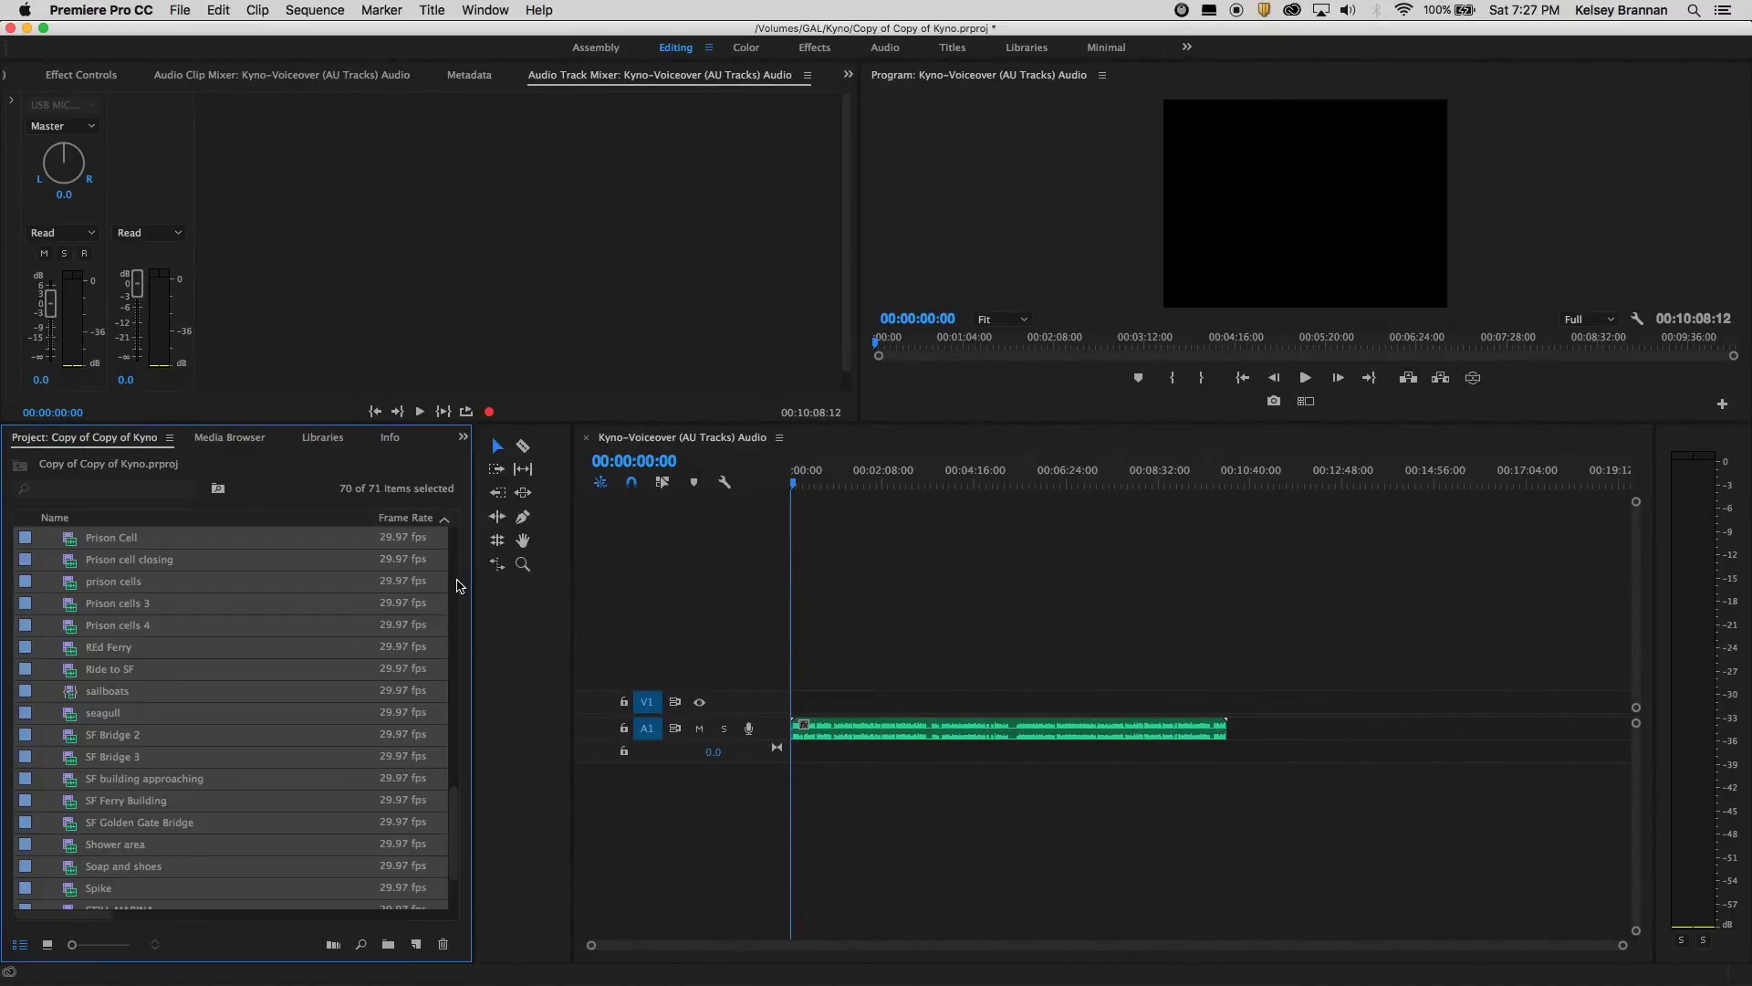
In Premiere's Project panel, clear the selection and select the oyster-eating clip
scroll(306, 548, up, 15)
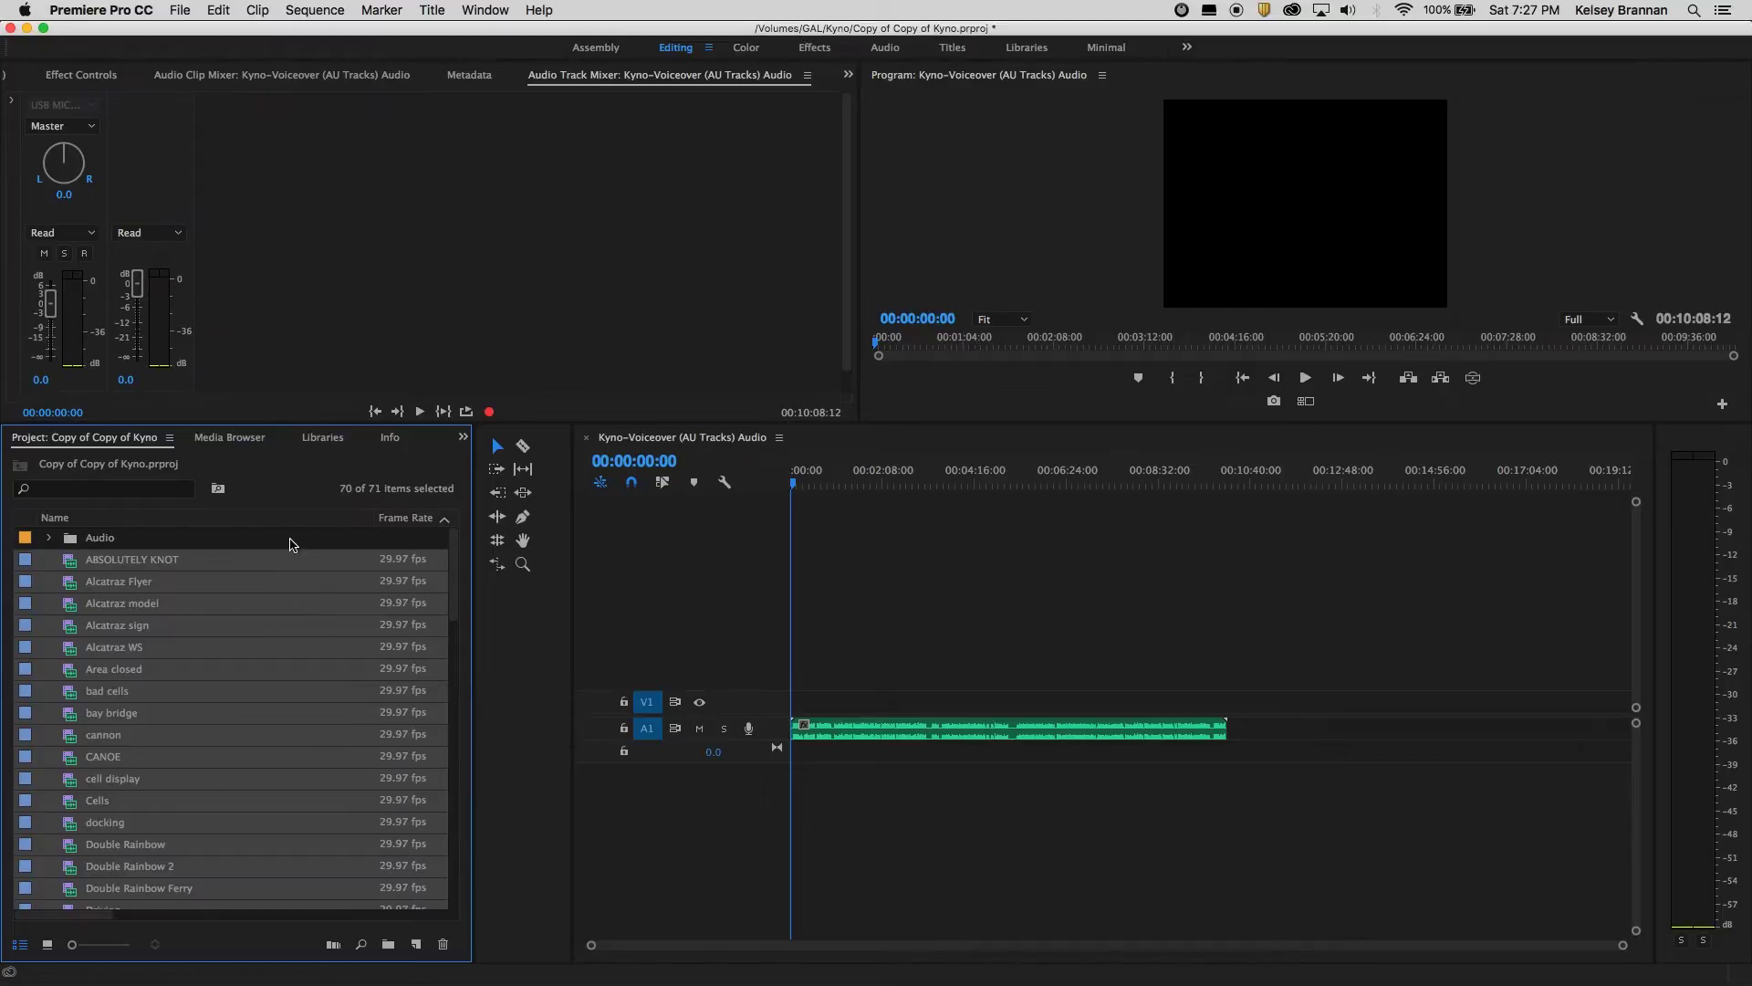
click(293, 548)
scroll(165, 743, down, 5)
scroll(168, 747, down, 5)
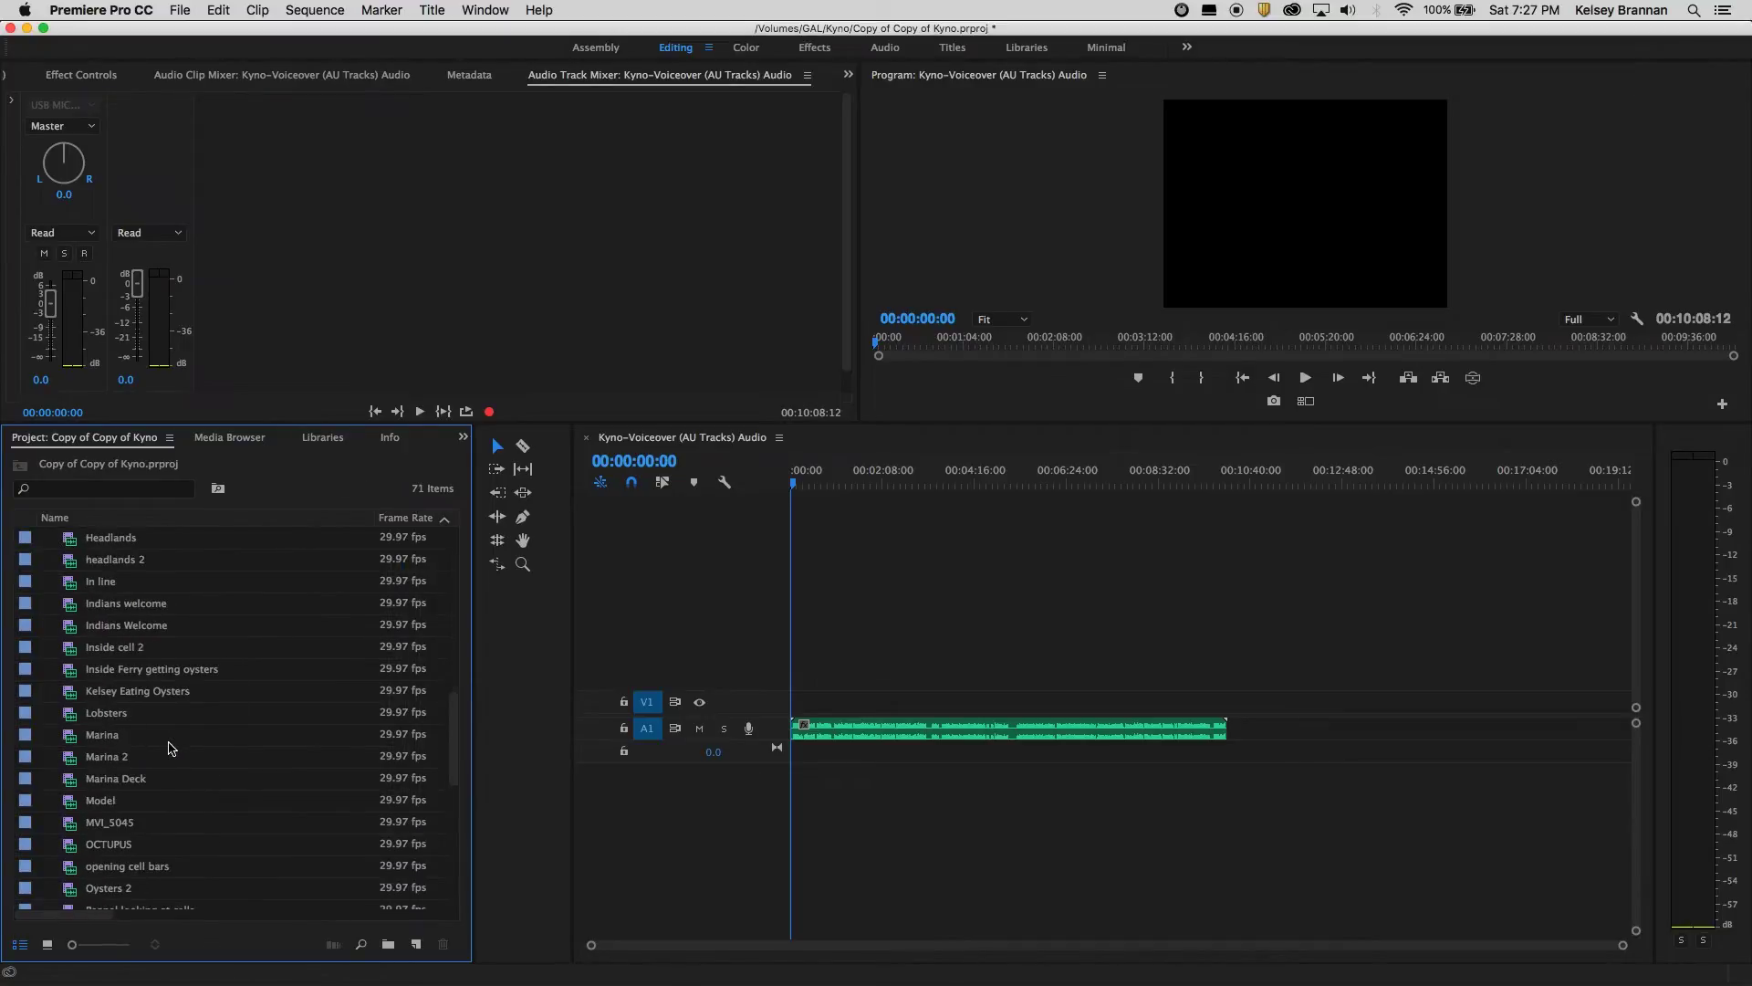
click(155, 694)
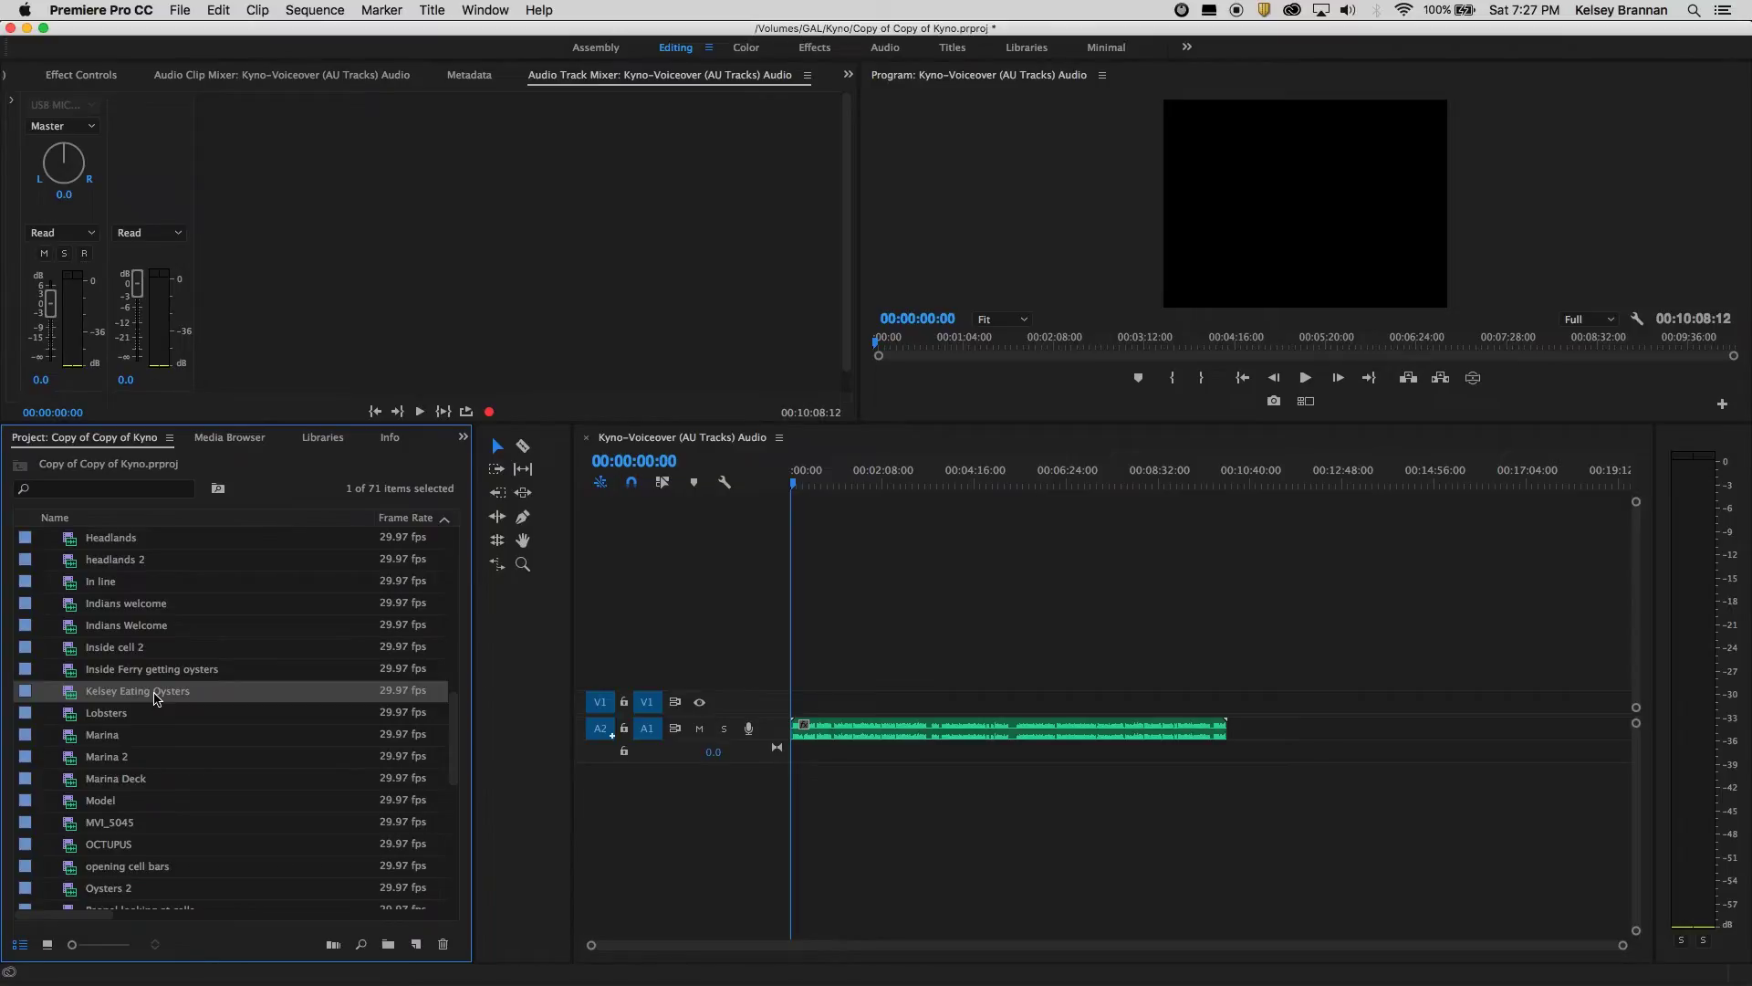
Load the oyster clip as source and inspect its 'ew oysters' marker at 00:00:35:29
double_click(155, 697)
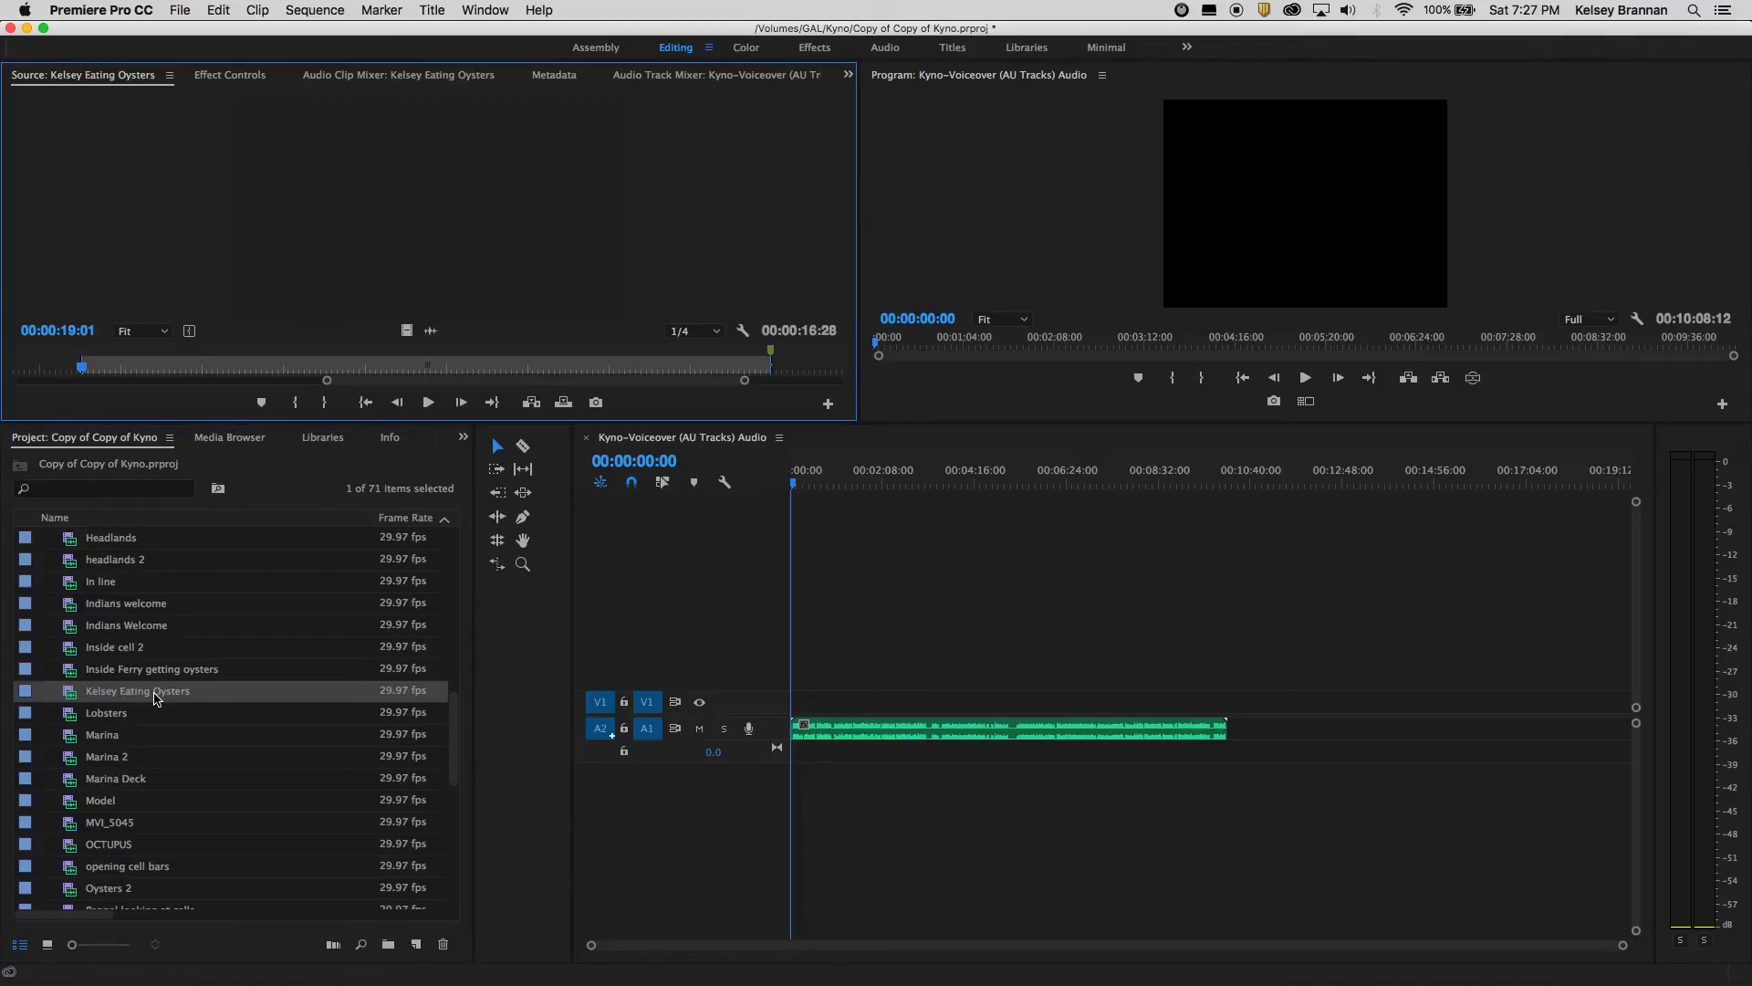
mouse_move(355, 372)
mouse_down()
mouse_move(687, 381)
mouse_move(791, 352)
mouse_up()
double_click(772, 353)
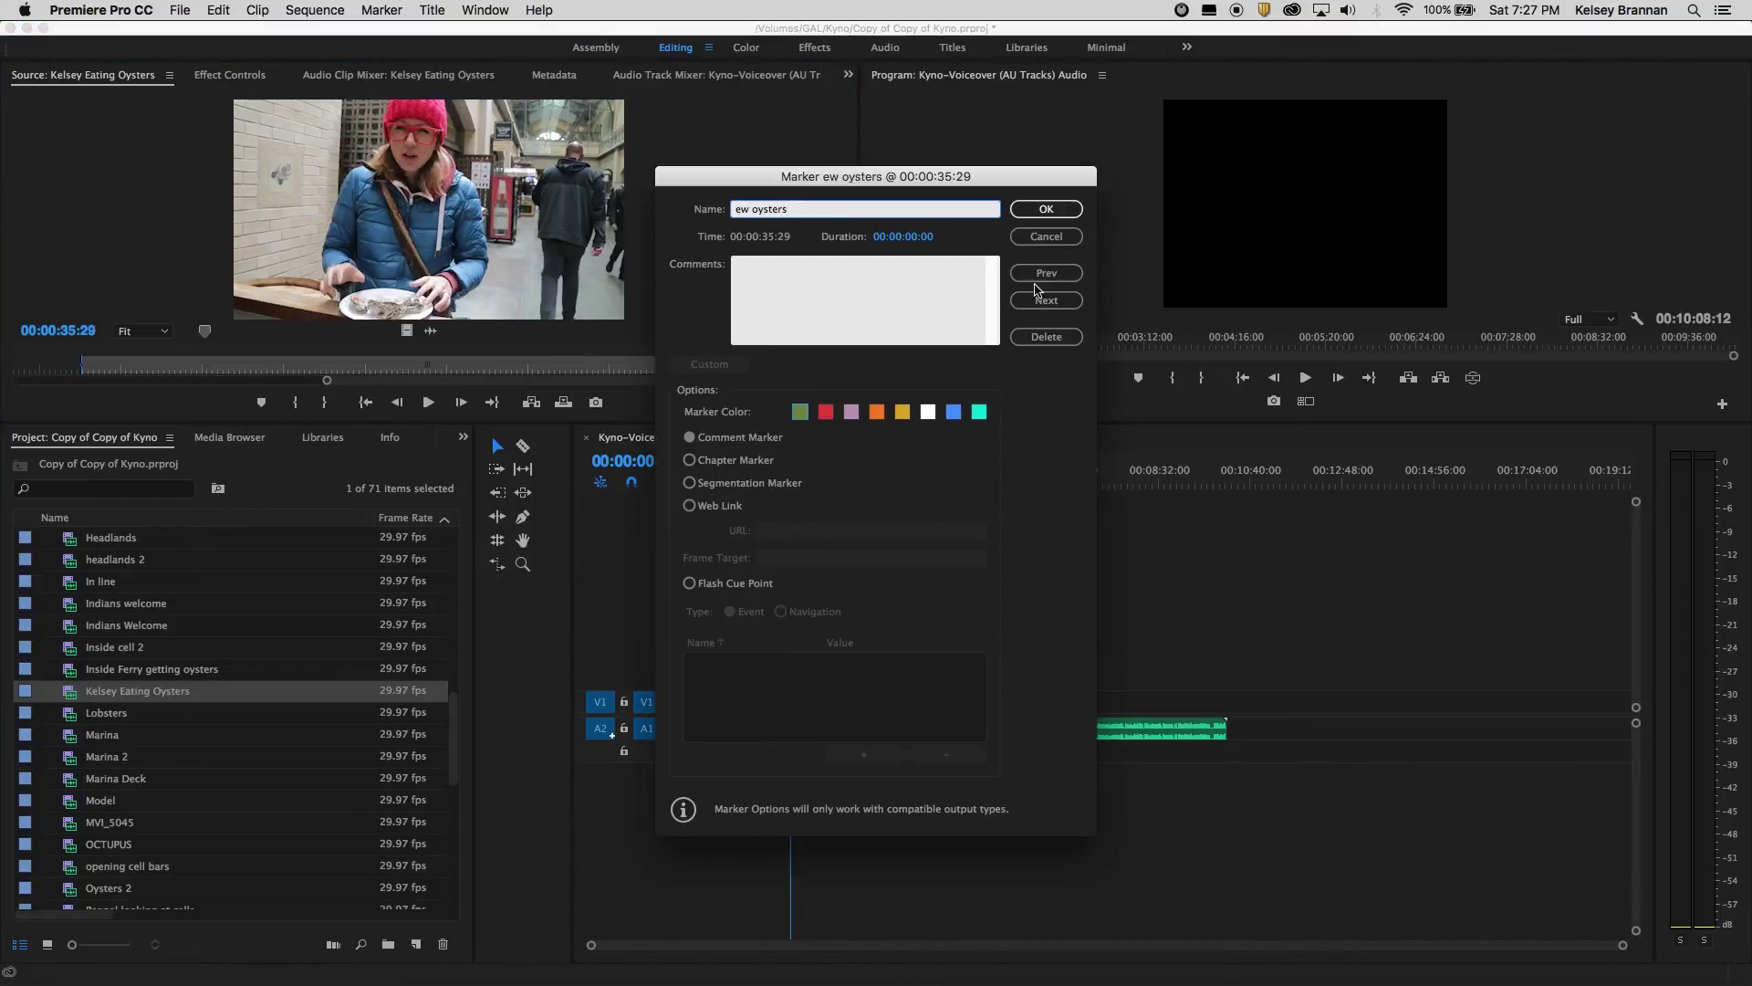
click(1047, 209)
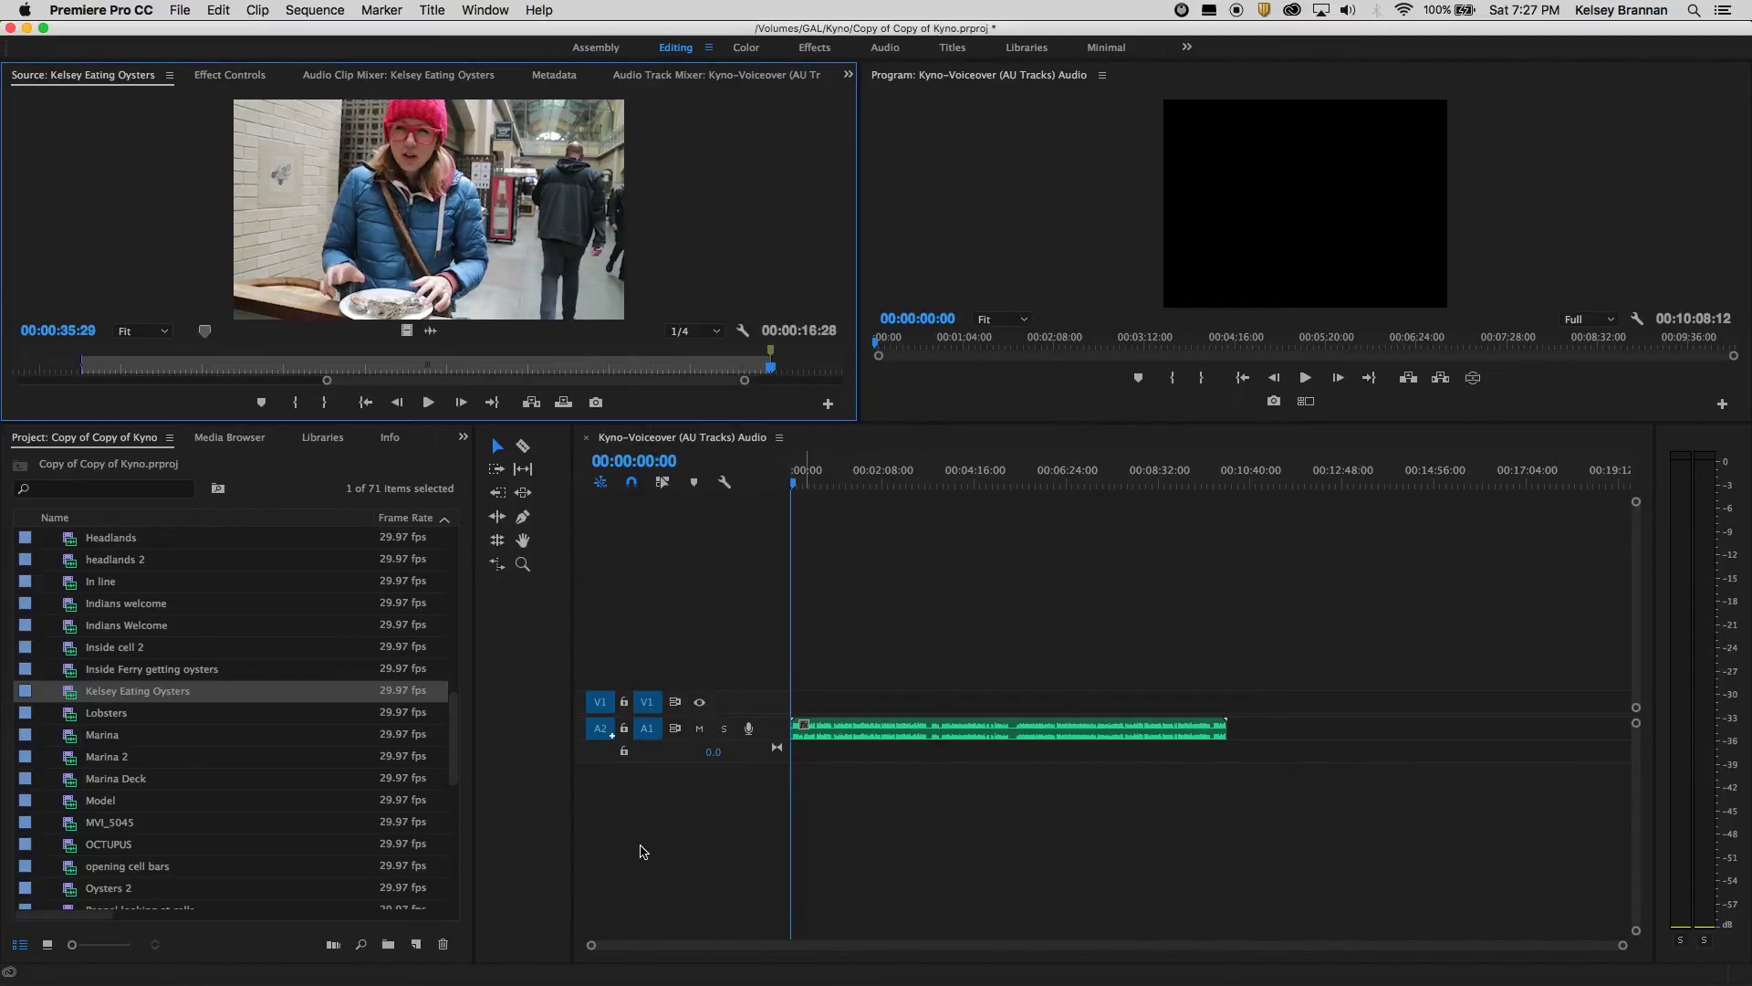